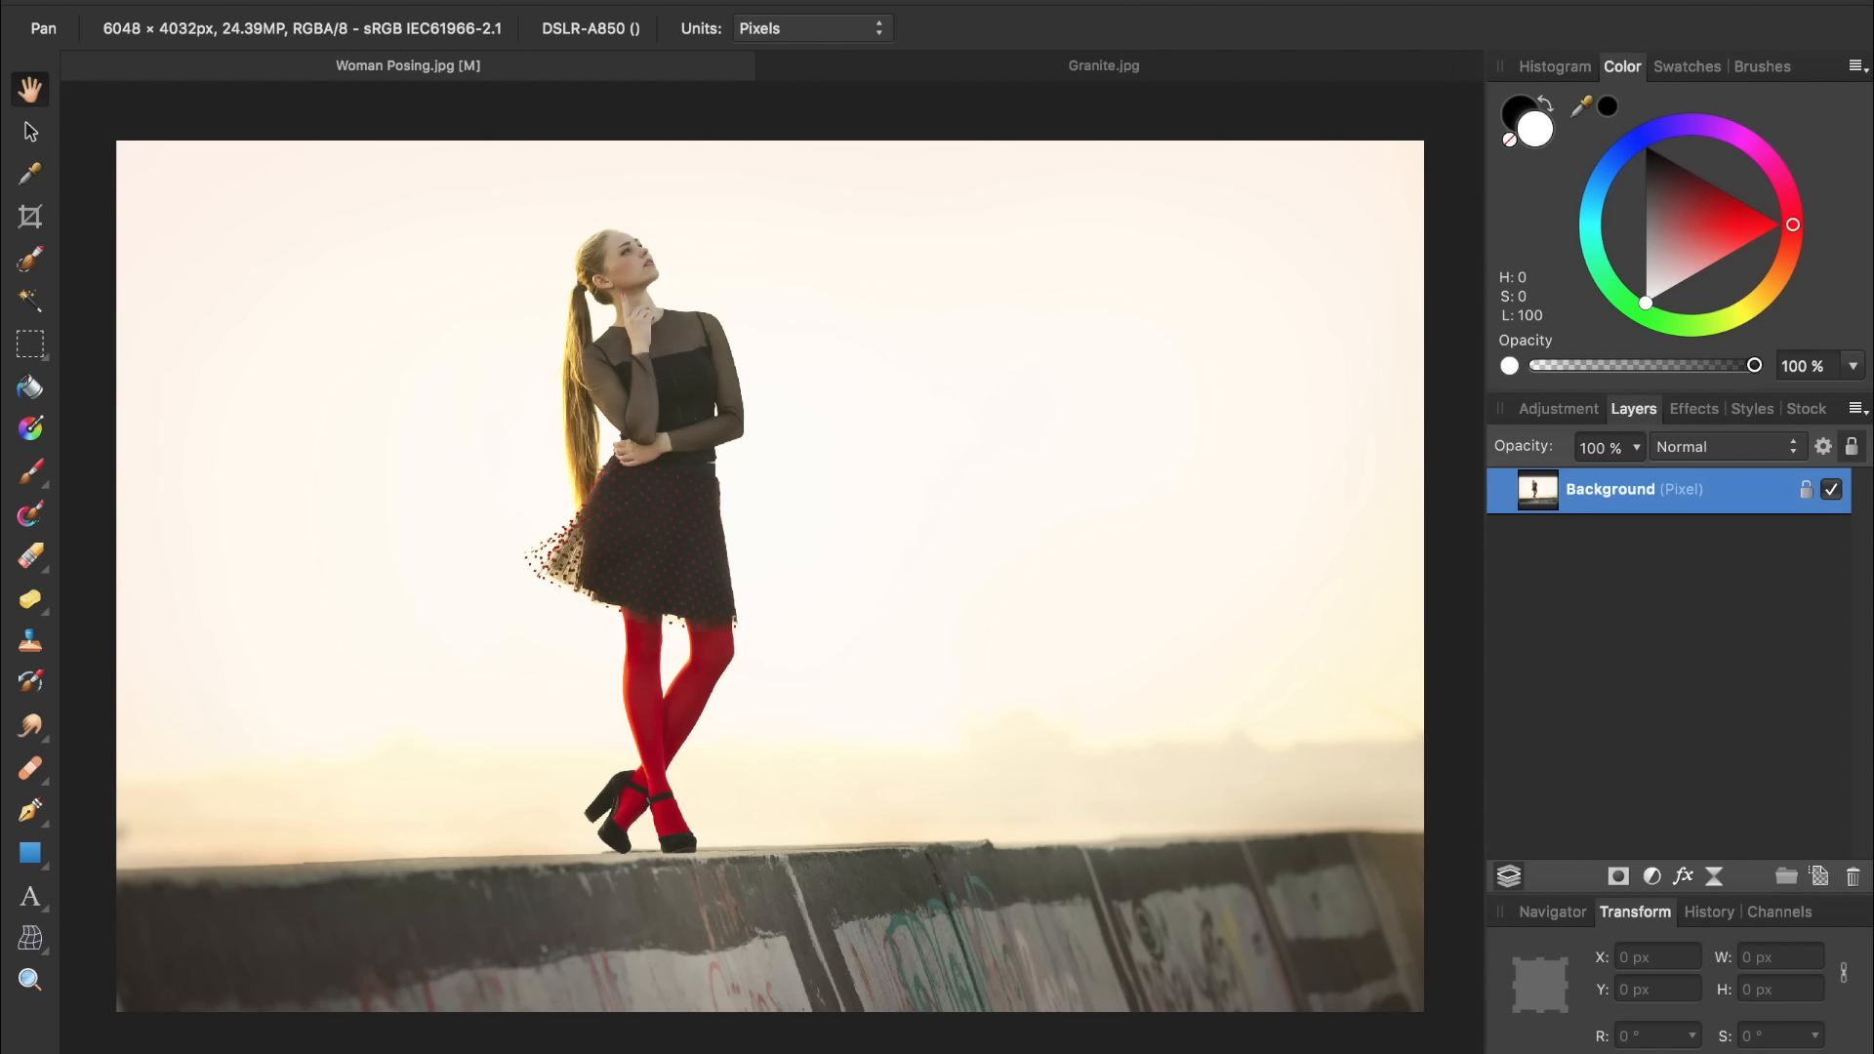
Add a Threshold adjustment above the woman photo and set its threshold to 40%
left_click(1653, 879)
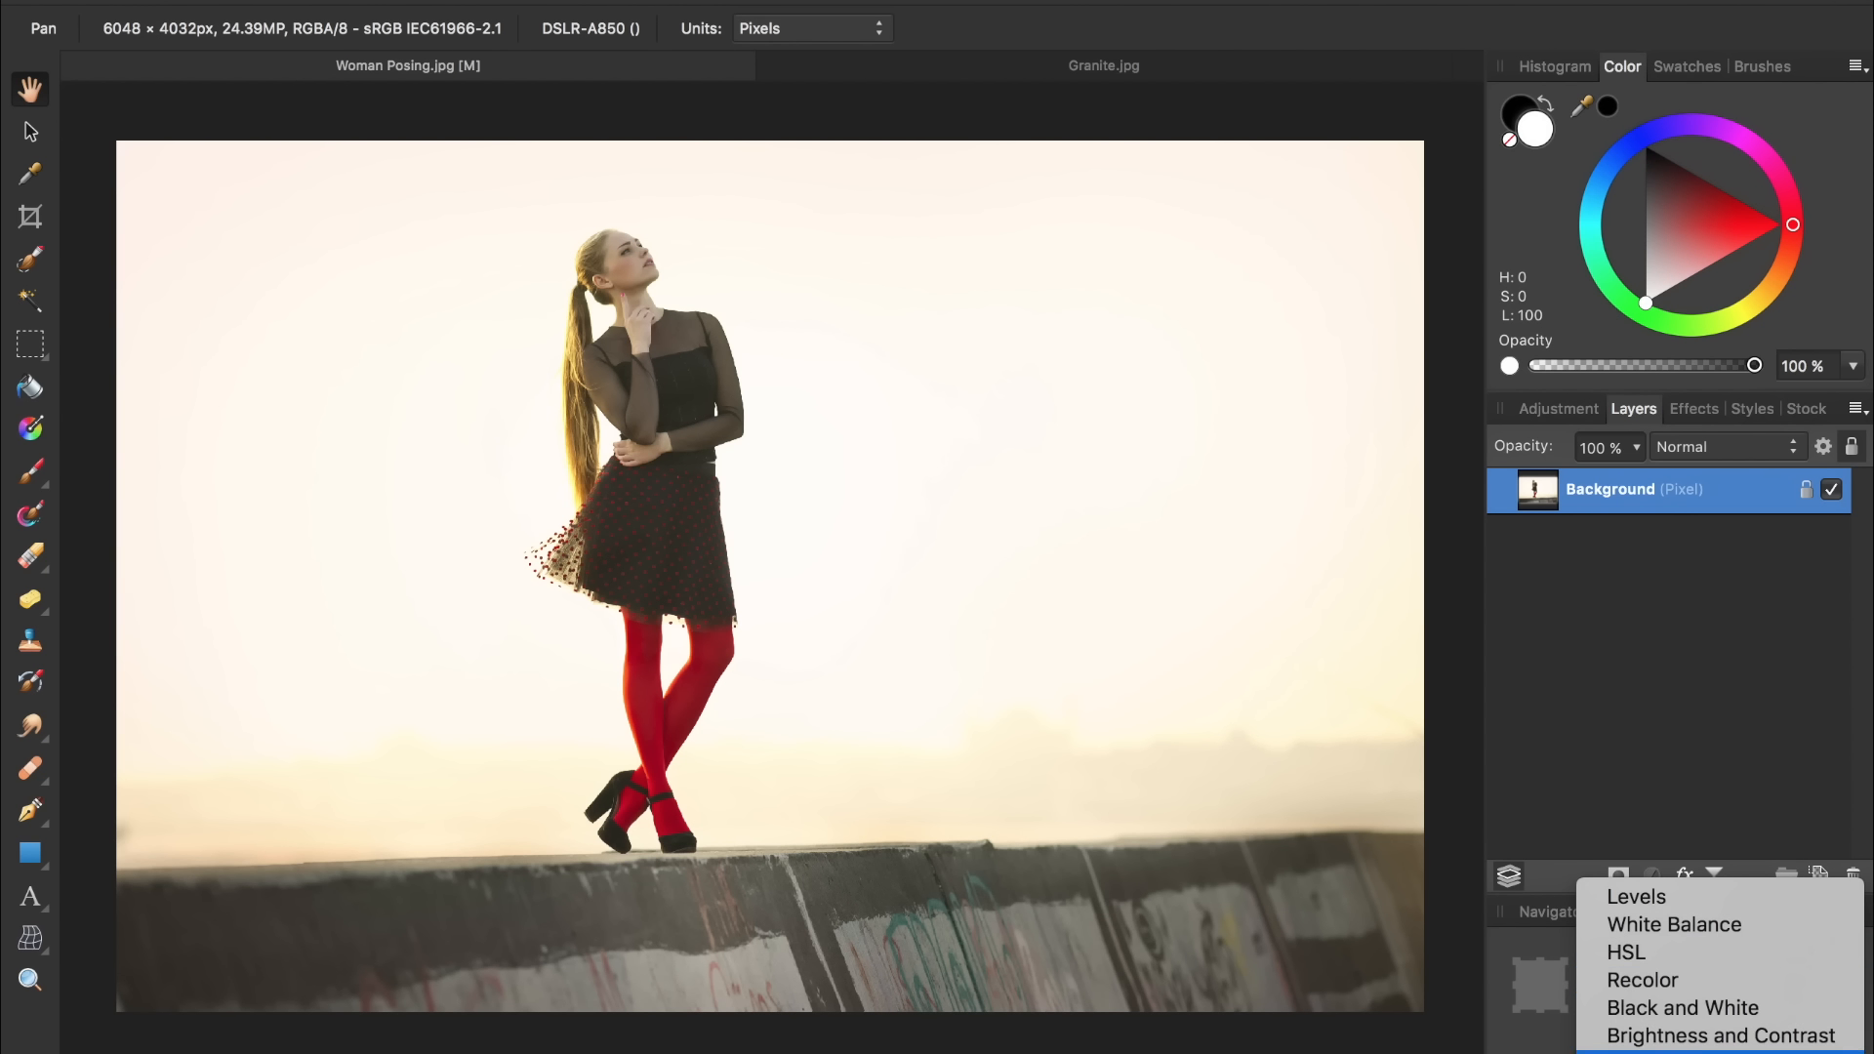
scroll(1672, 932, "down", 5)
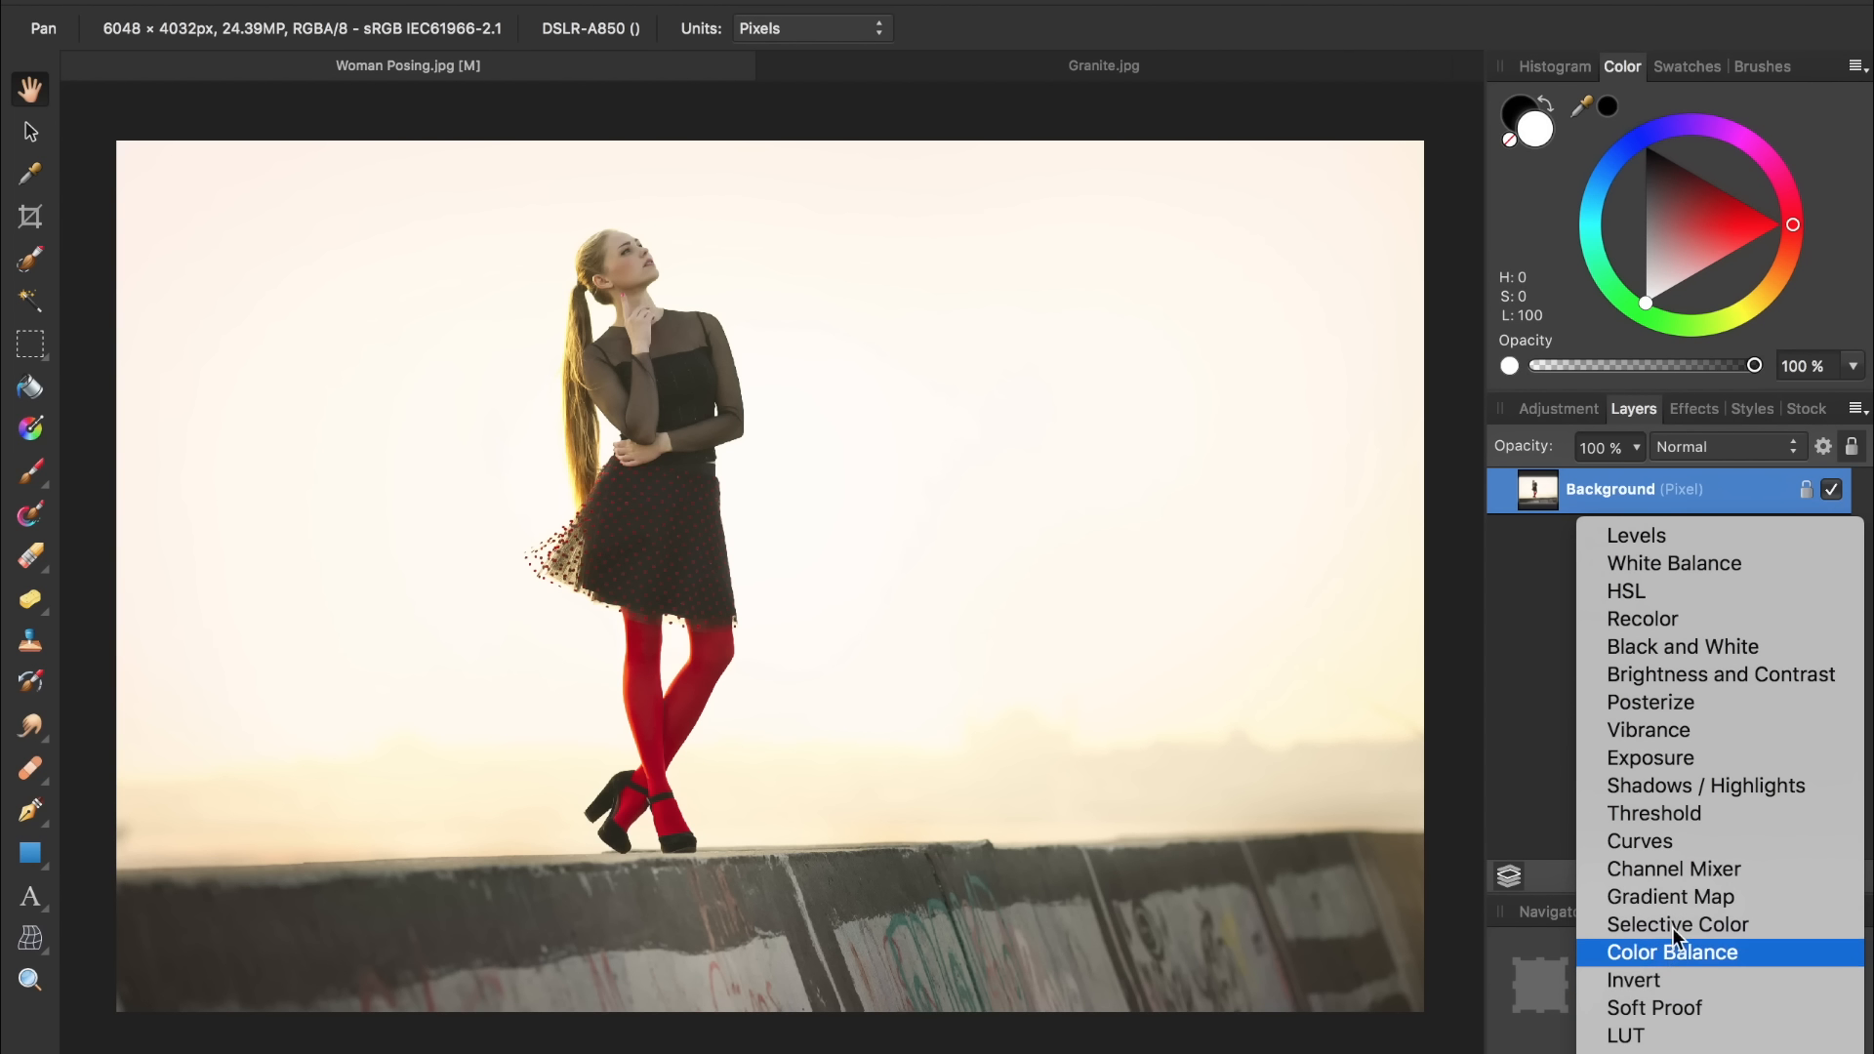
left_click(1671, 816)
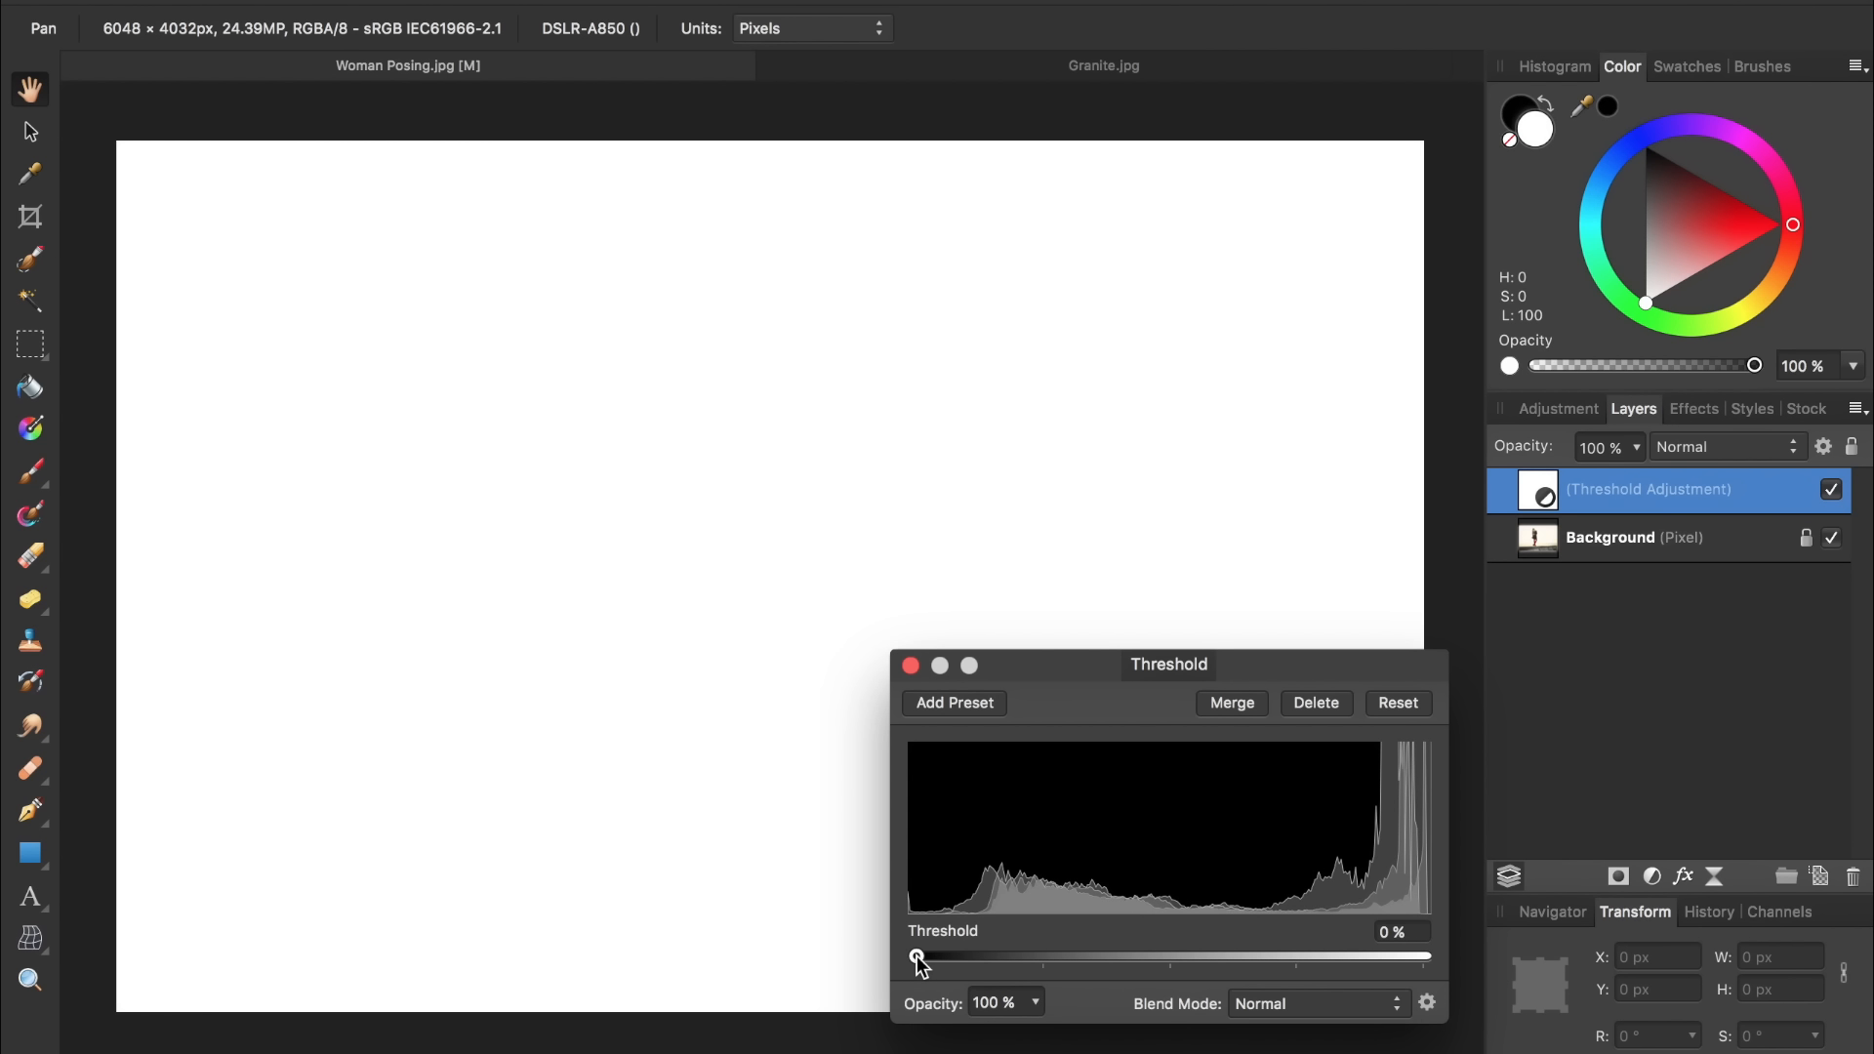
left_click_drag(919, 961, 1123, 972)
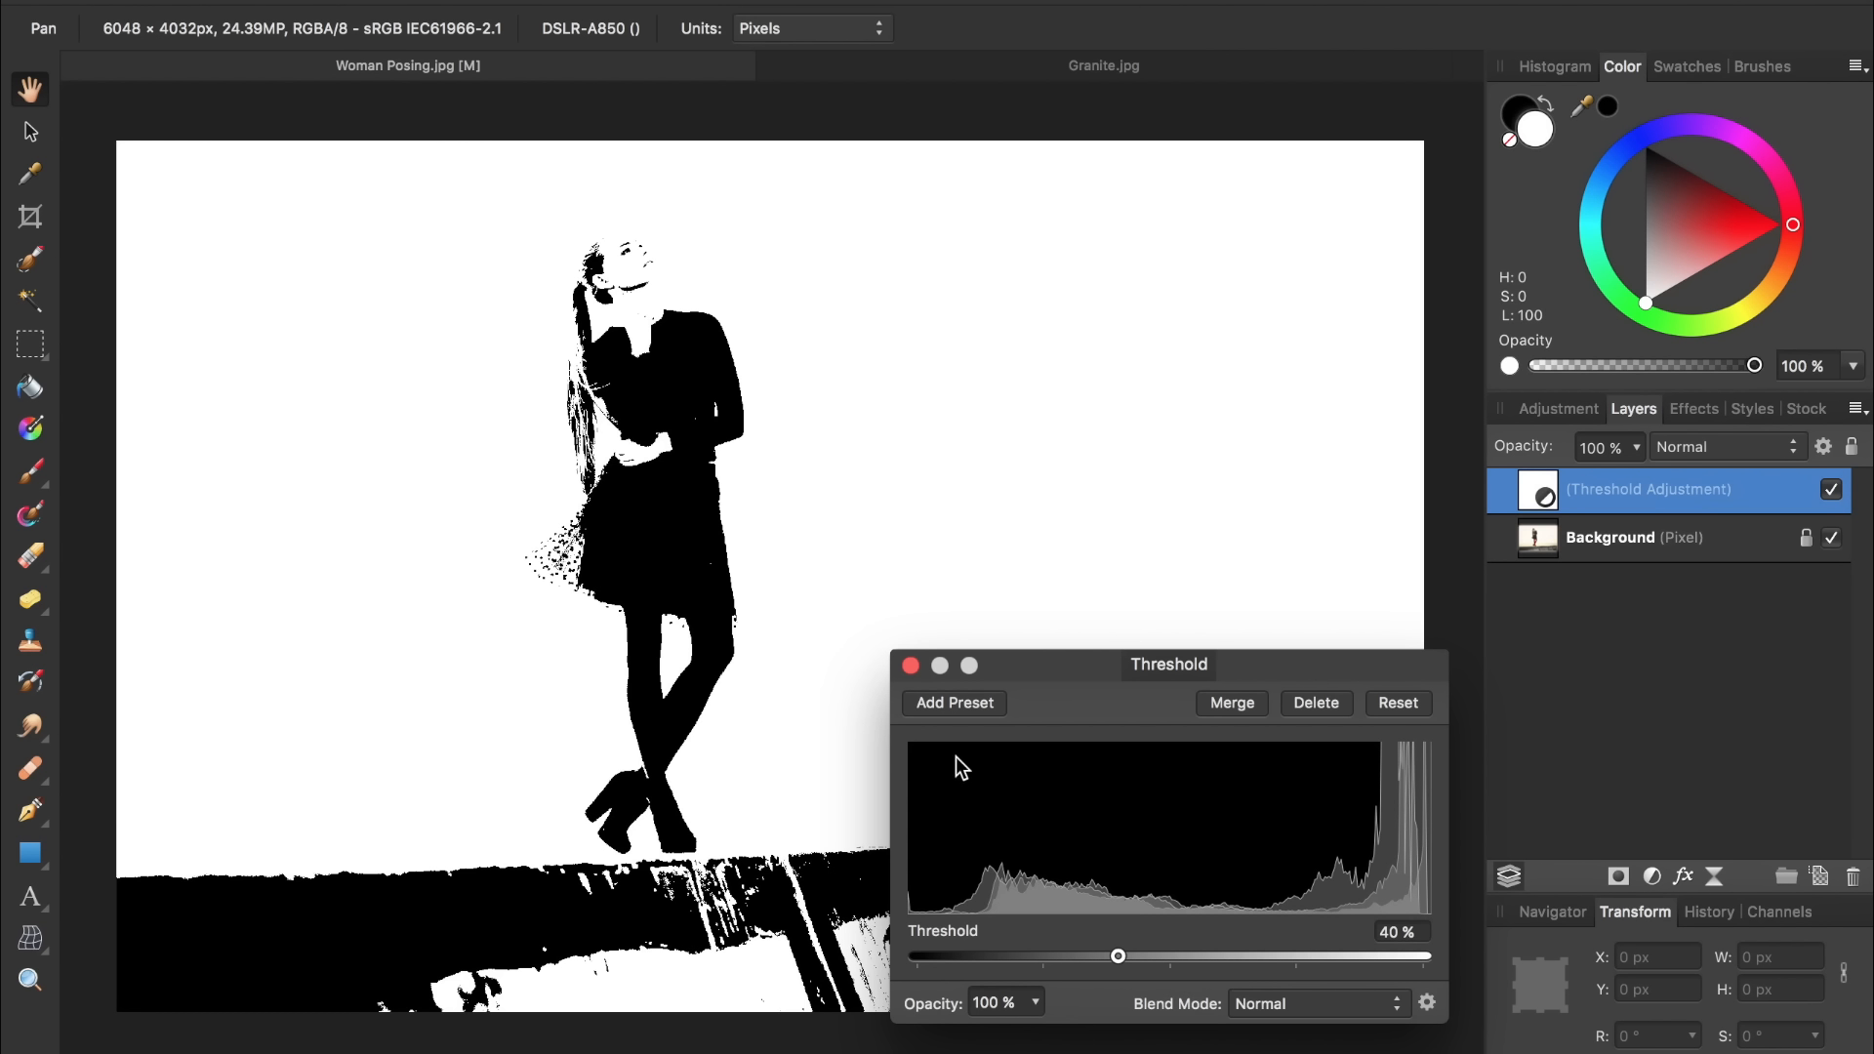
left_click(910, 667)
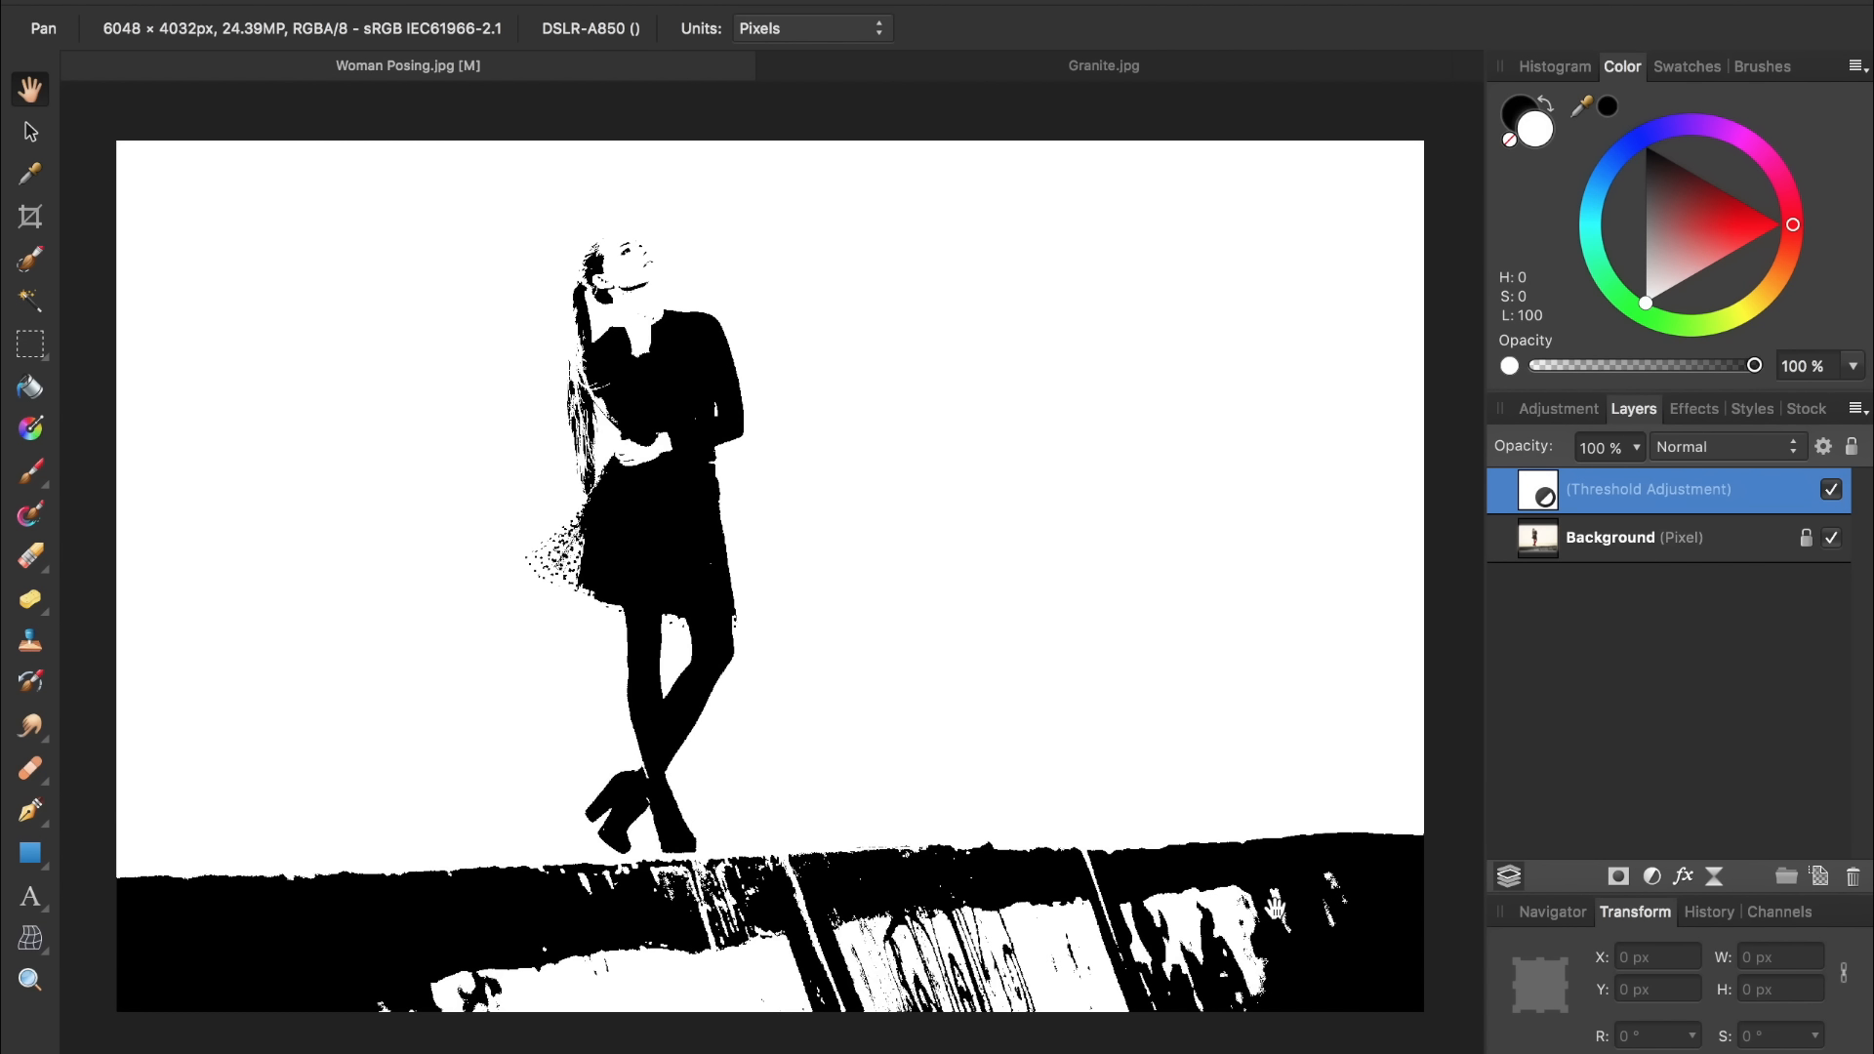
Add a new pixel layer and paint white over the wall's left edge with a 100 px brush
left_click(1819, 878)
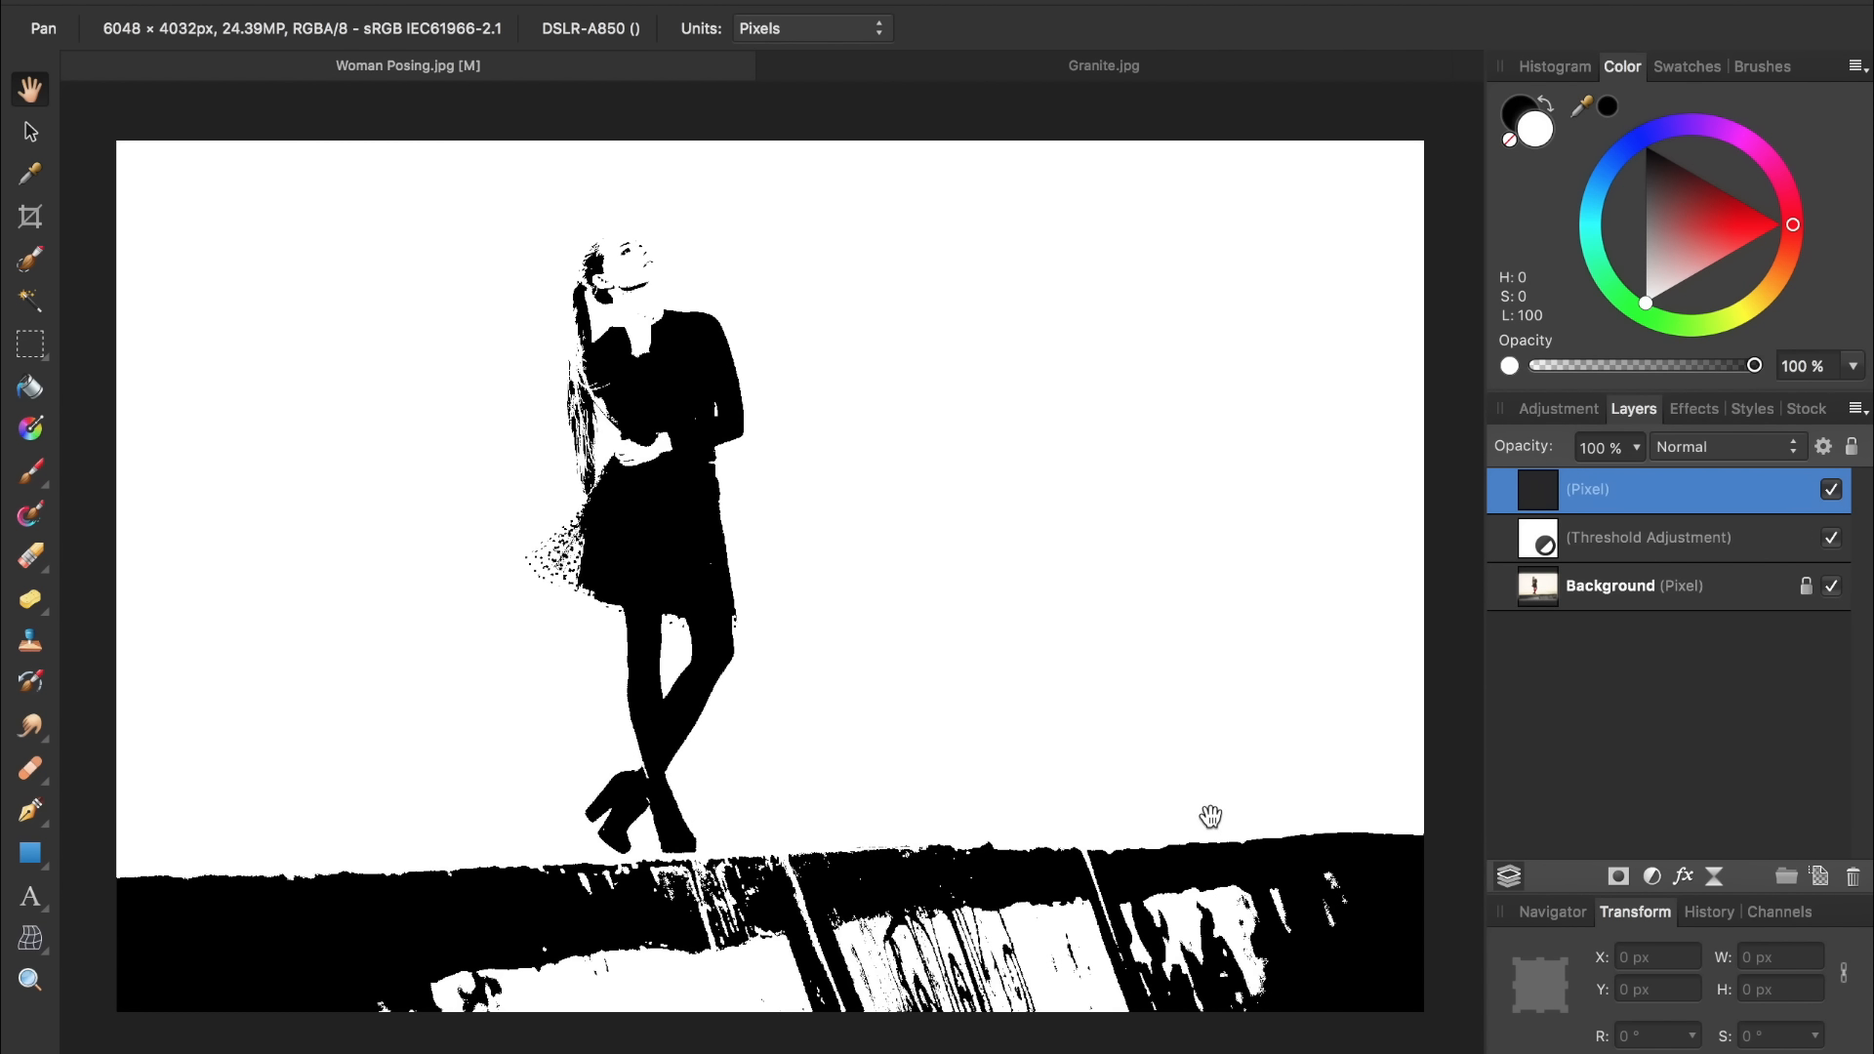
key("b")
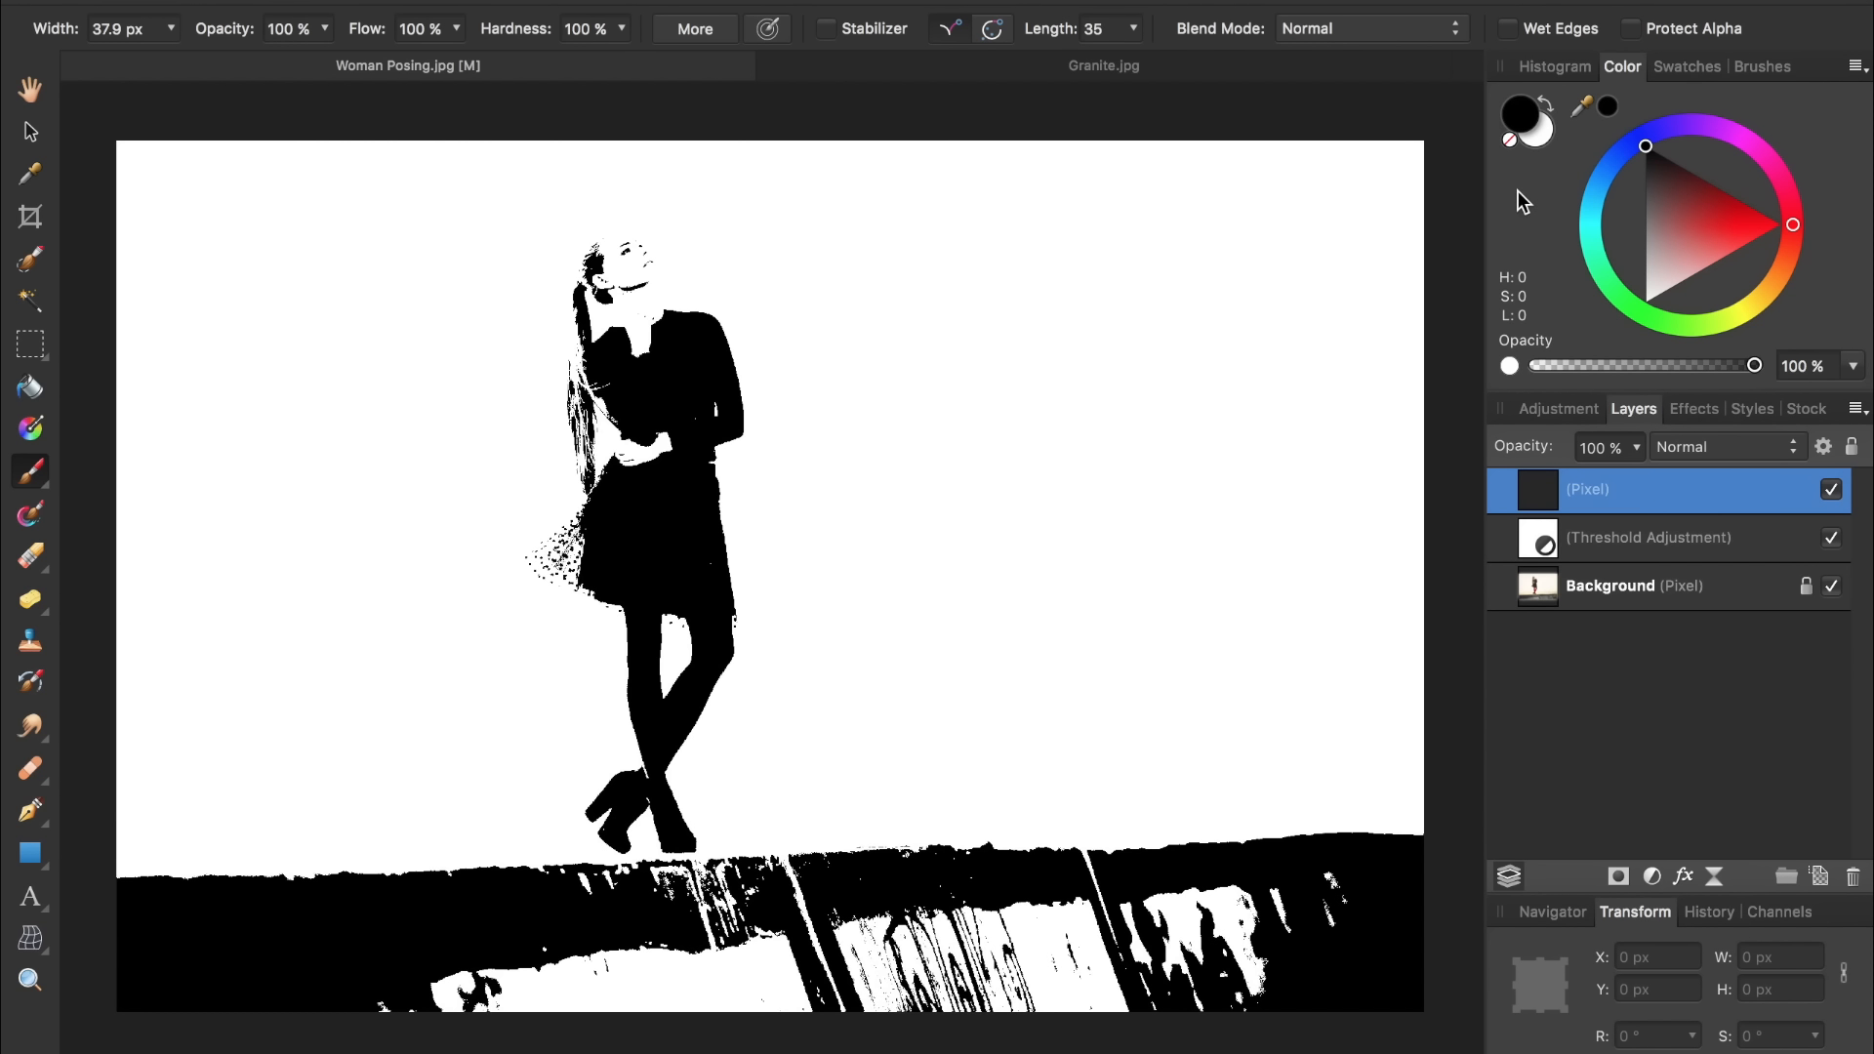
key("x")
left_click(136, 29)
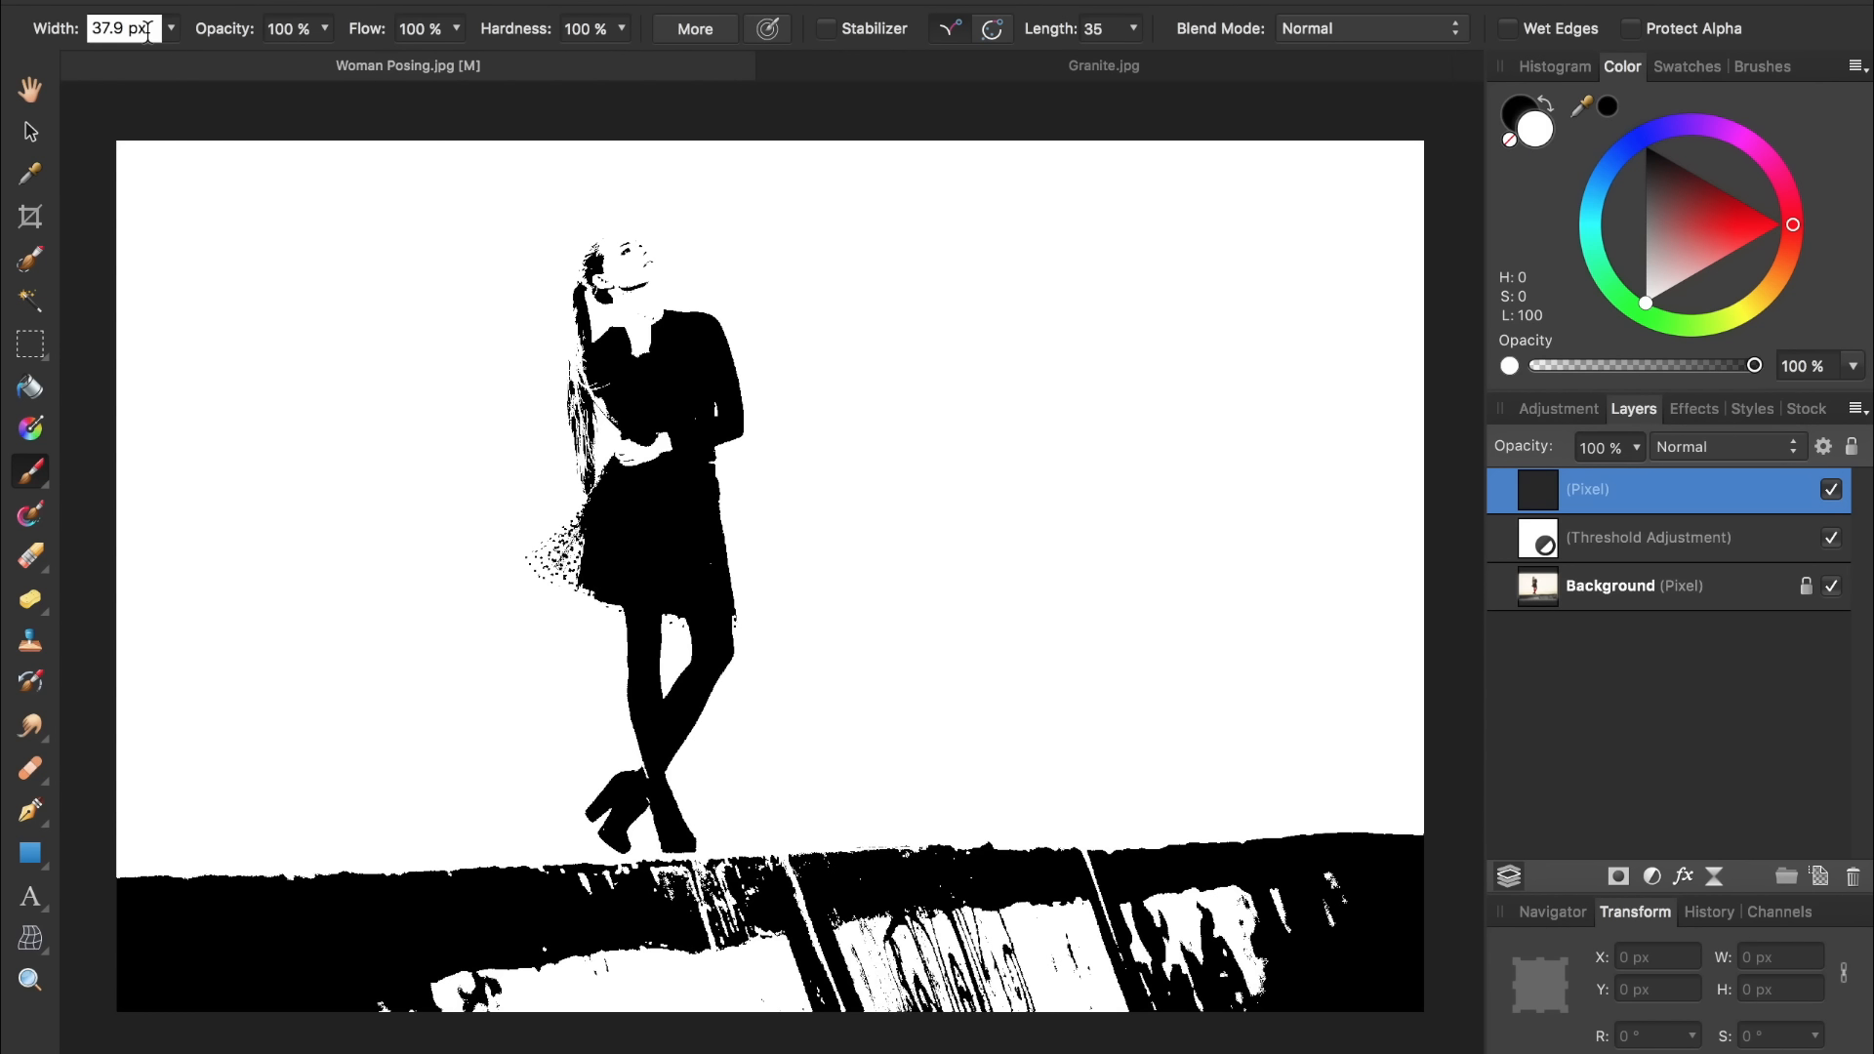
type("100")
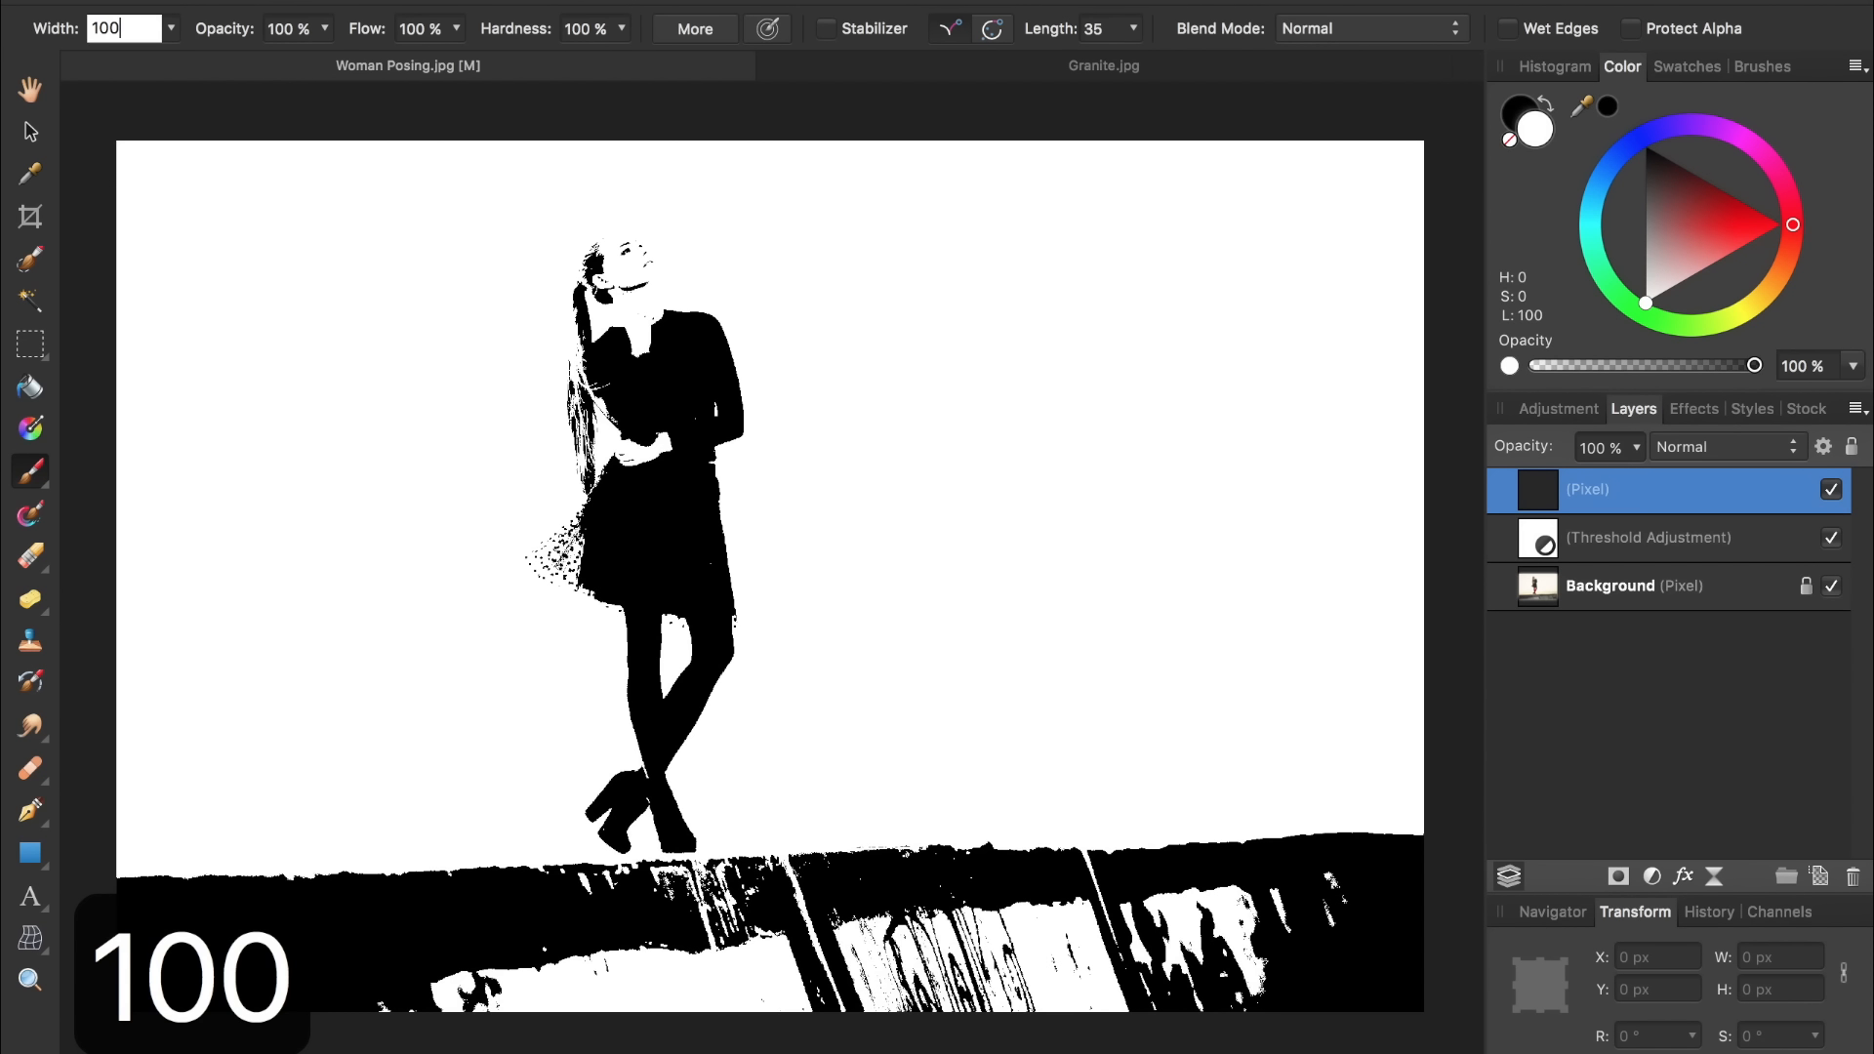
key("Return")
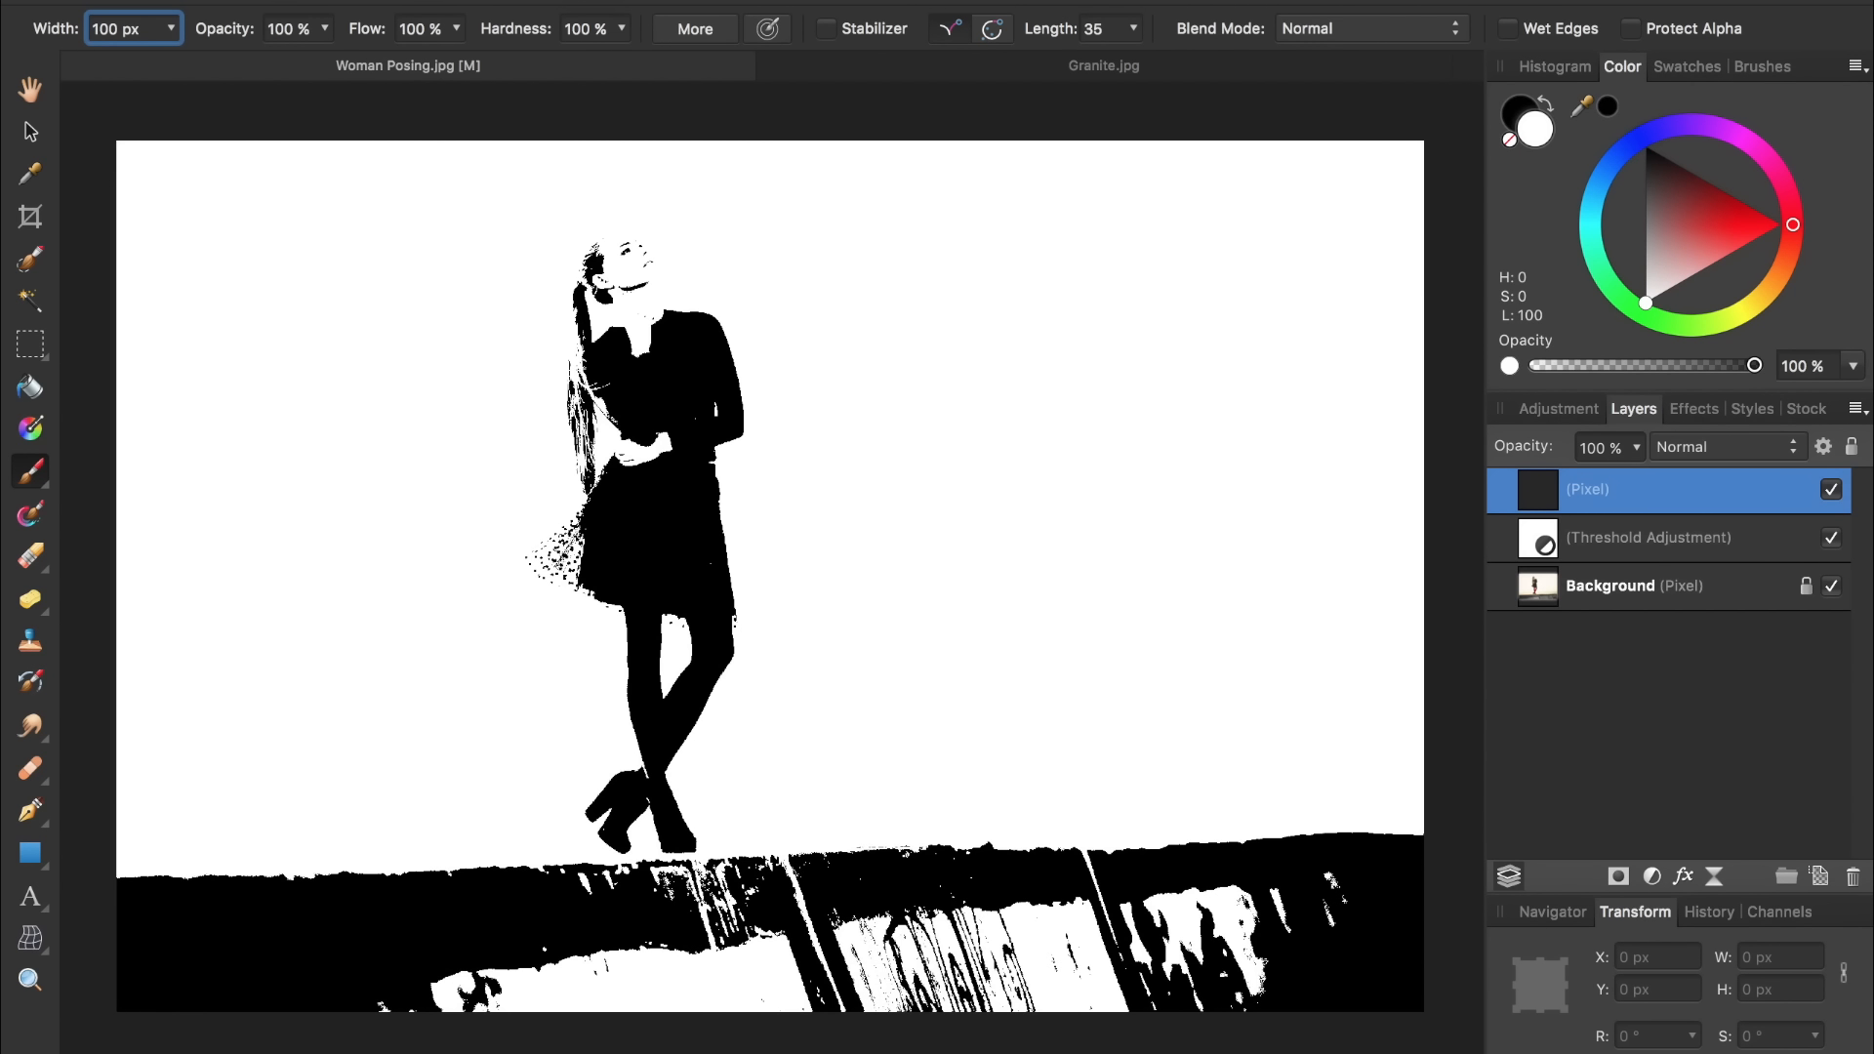
mouse_move(124, 875)
left_mouse_down()
mouse_move(126, 971)
mouse_move(169, 875)
mouse_move(254, 903)
mouse_move(222, 923)
left_mouse_up()
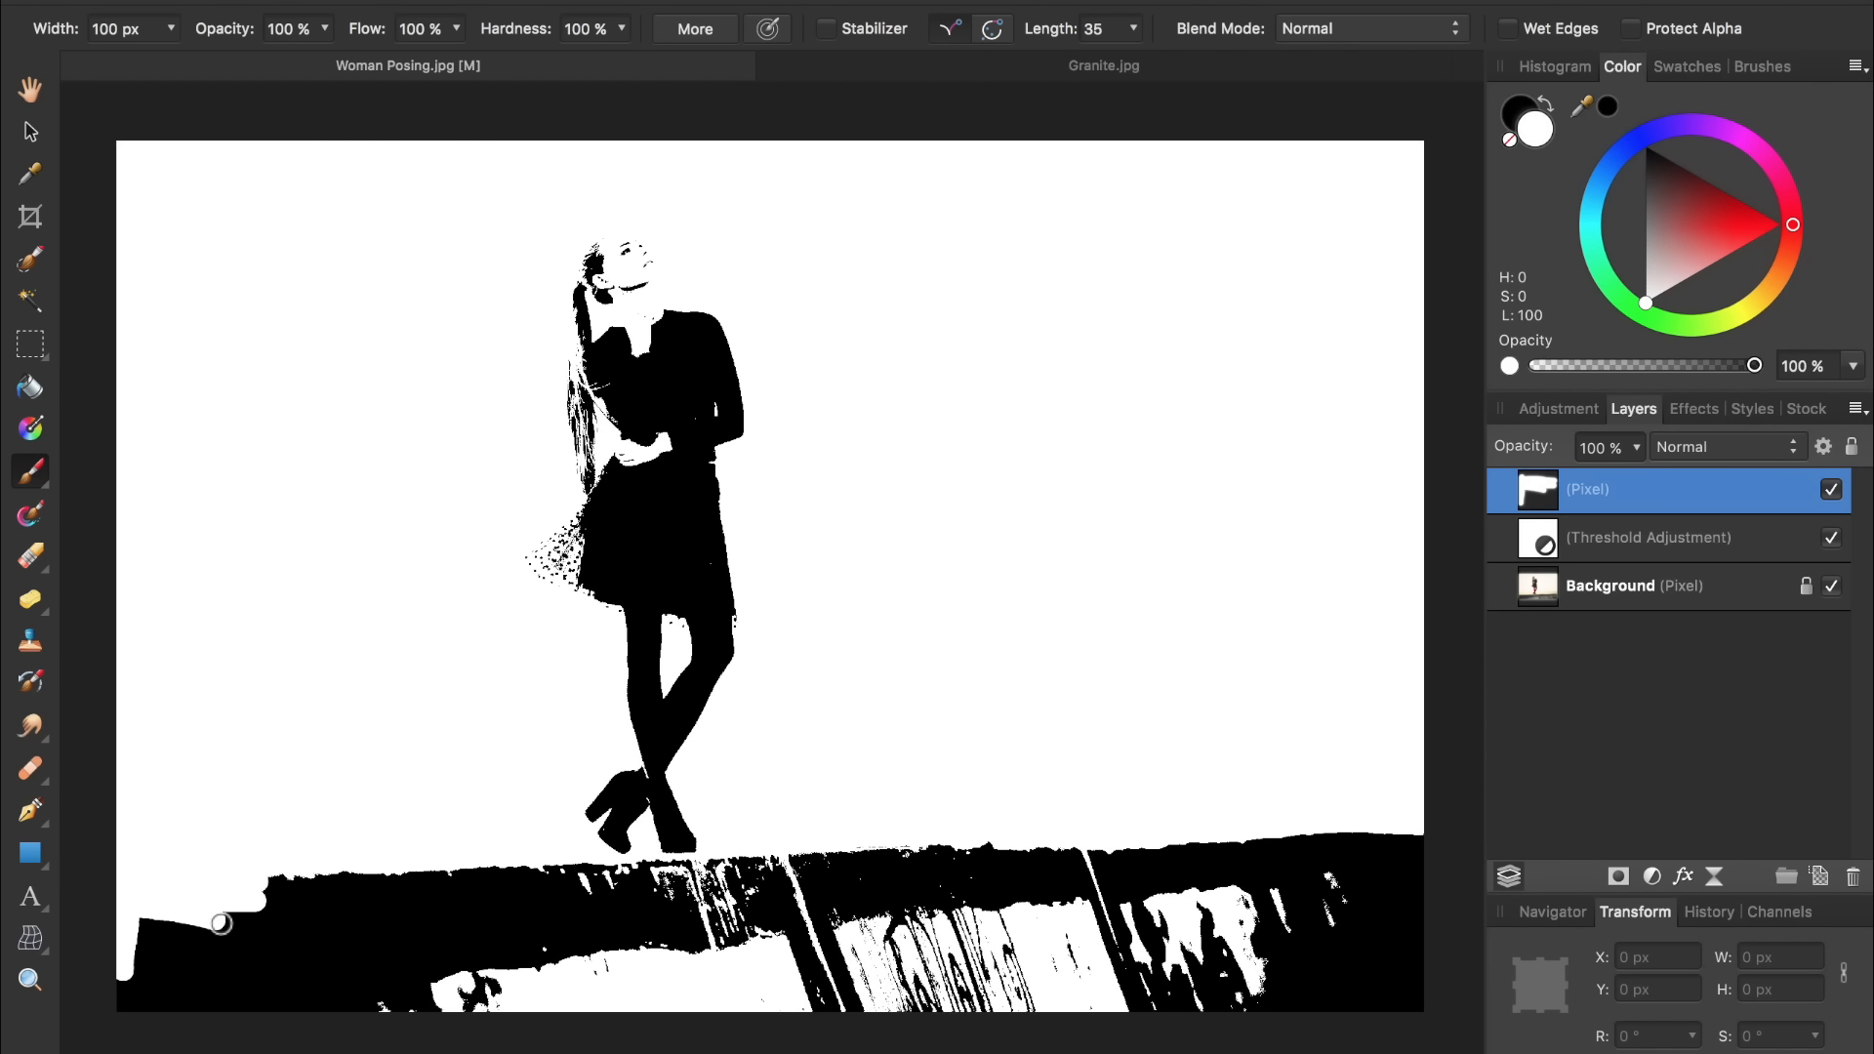
Enlarge the brush to about 936 px and paint white over the wall below the woman
key("bracketright")
key("bracketright")
key("bracketright")
key("bracketright")
key("bracketright")
key("bracketright")
key("bracketright")
key("bracketright")
key("bracketright")
key("bracketright")
key("bracketright")
key("bracketright")
key("bracketright")
left_click(221, 918)
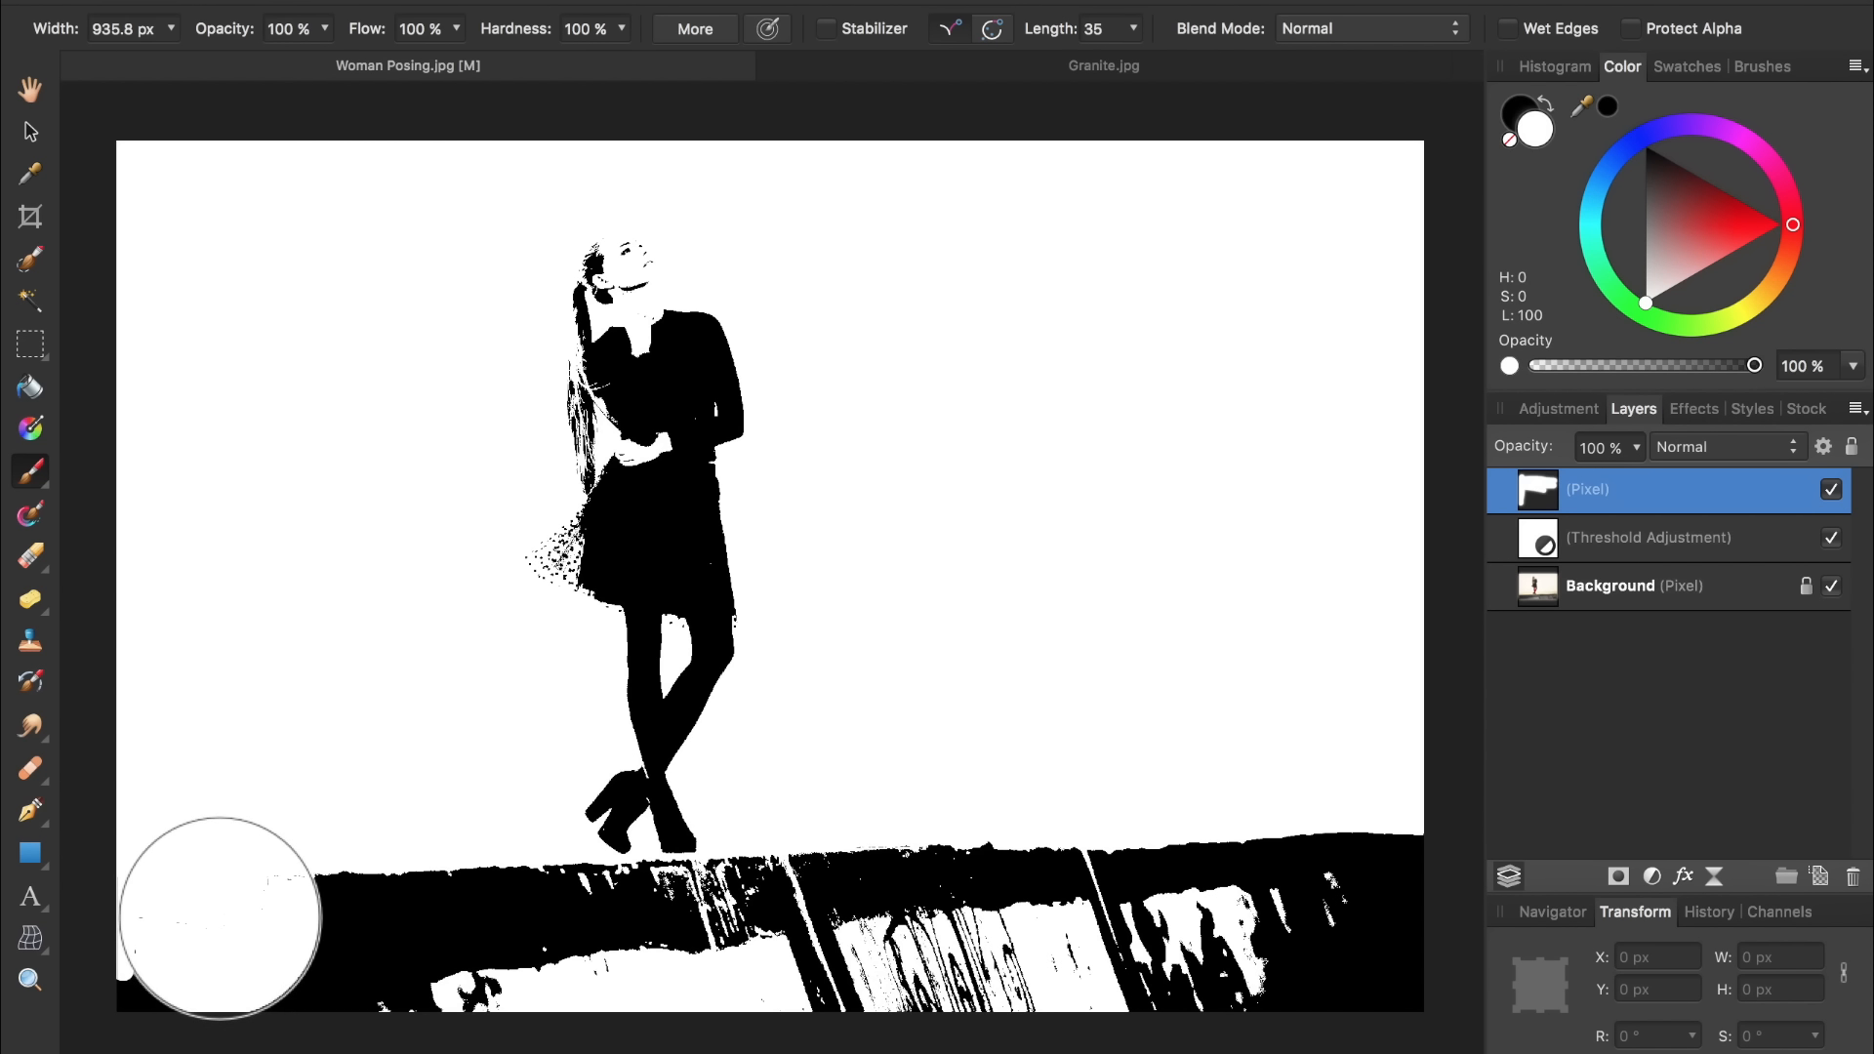
key("ctrl+z")
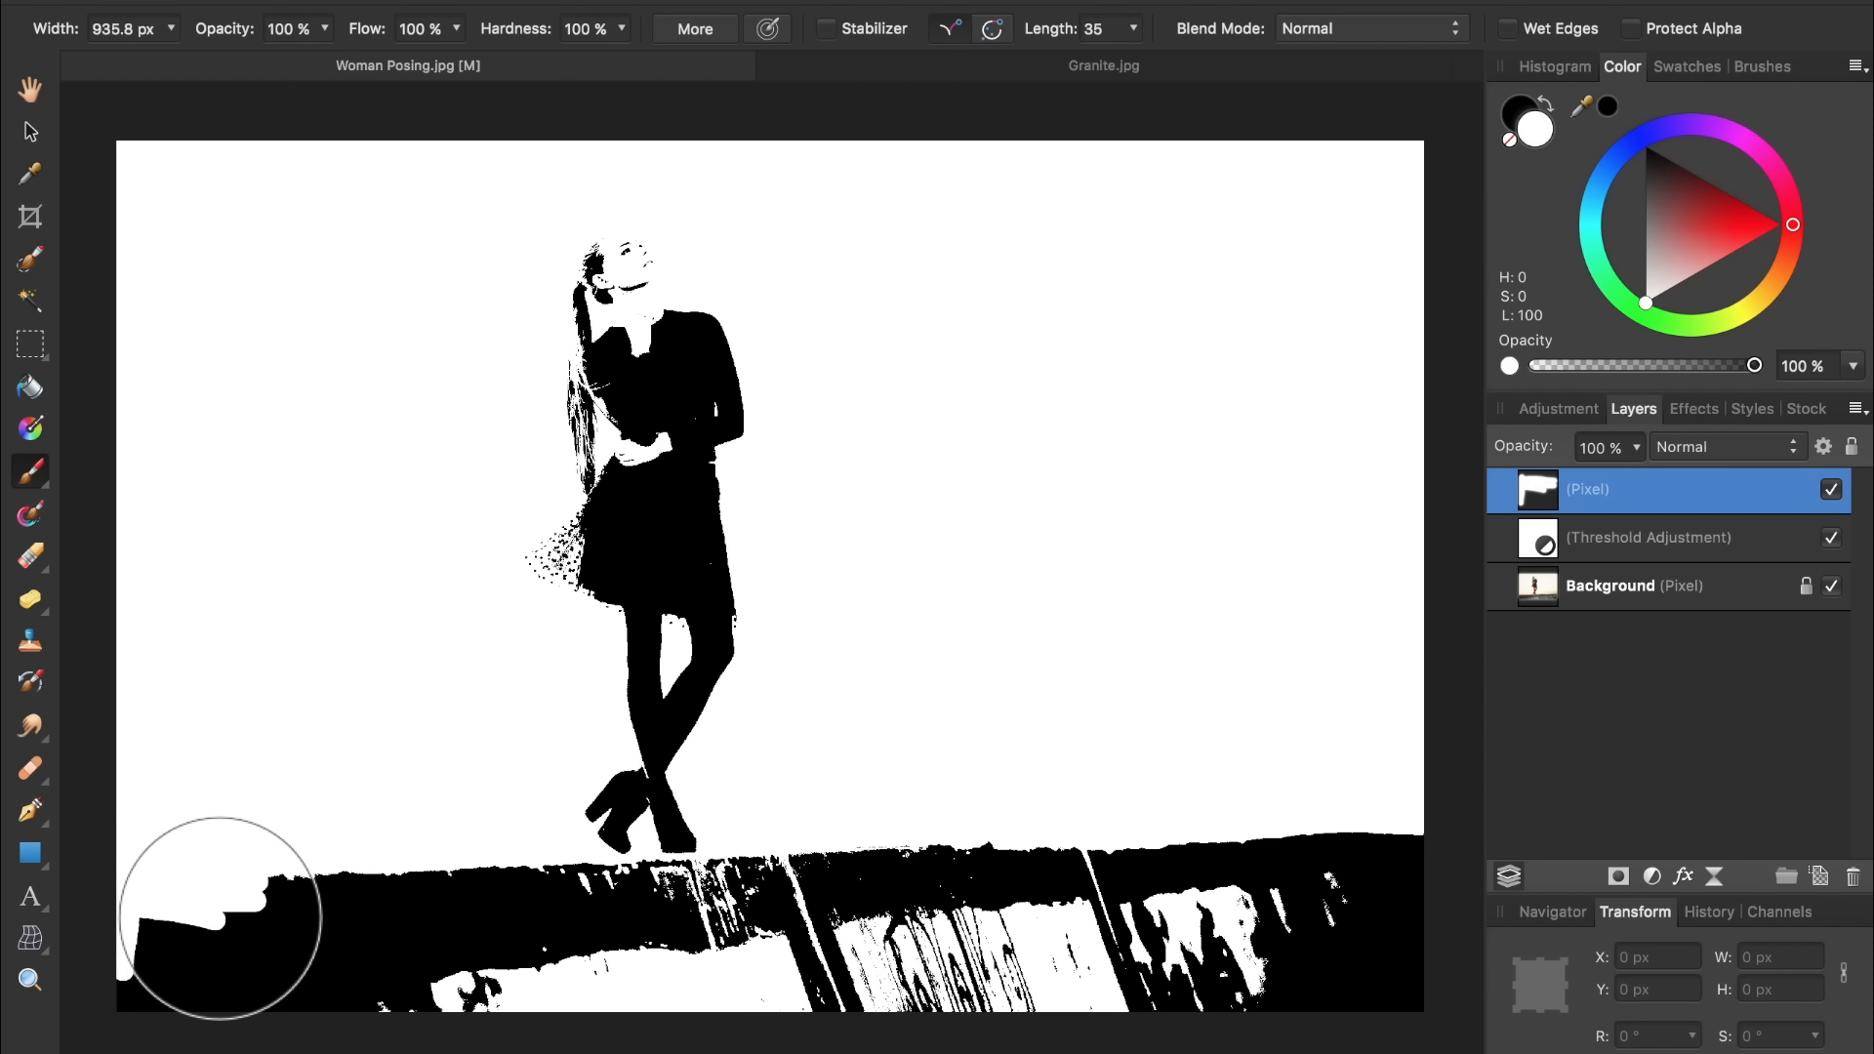
mouse_move(220, 918)
left_mouse_down()
mouse_move(170, 949)
mouse_move(392, 953)
mouse_move(670, 1004)
mouse_move(1036, 1002)
mouse_move(1387, 878)
mouse_move(982, 895)
mouse_move(716, 1001)
mouse_move(446, 903)
mouse_move(569, 971)
mouse_move(758, 959)
mouse_move(744, 878)
left_mouse_up()
Reduce the brush to about 113 px and paint white over the remaining strip of wall beneath the shoes
scroll(740, 835, "up", 5)
scroll(741, 840, "up", 3)
scroll(741, 839, "down", 3)
scroll(741, 840, "left", 2)
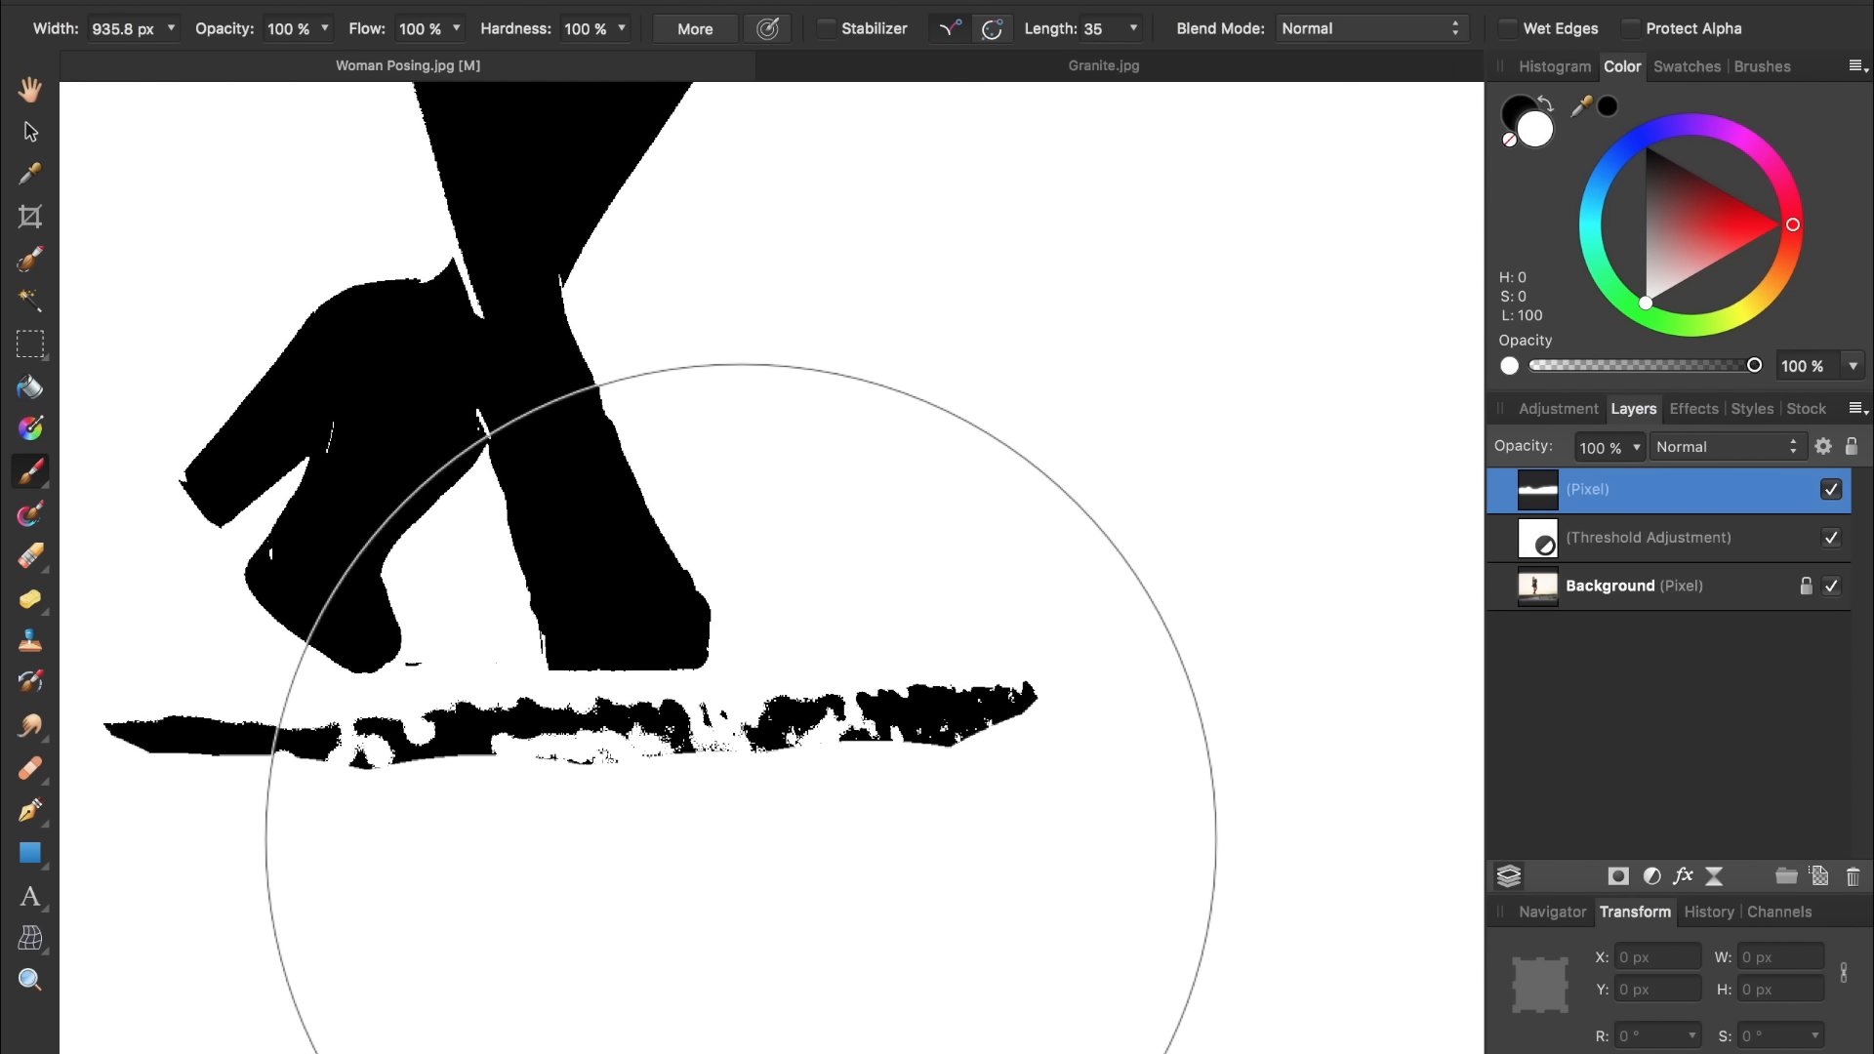
key("bracketleft")
key("bracketleft")
key("bracketleft")
key("bracketleft")
key("bracketleft")
key("bracketleft")
key("bracketleft")
key("bracketleft")
key("bracketleft")
key("bracketleft")
key("bracketleft")
key("bracketleft")
key("bracketleft")
key("bracketleft")
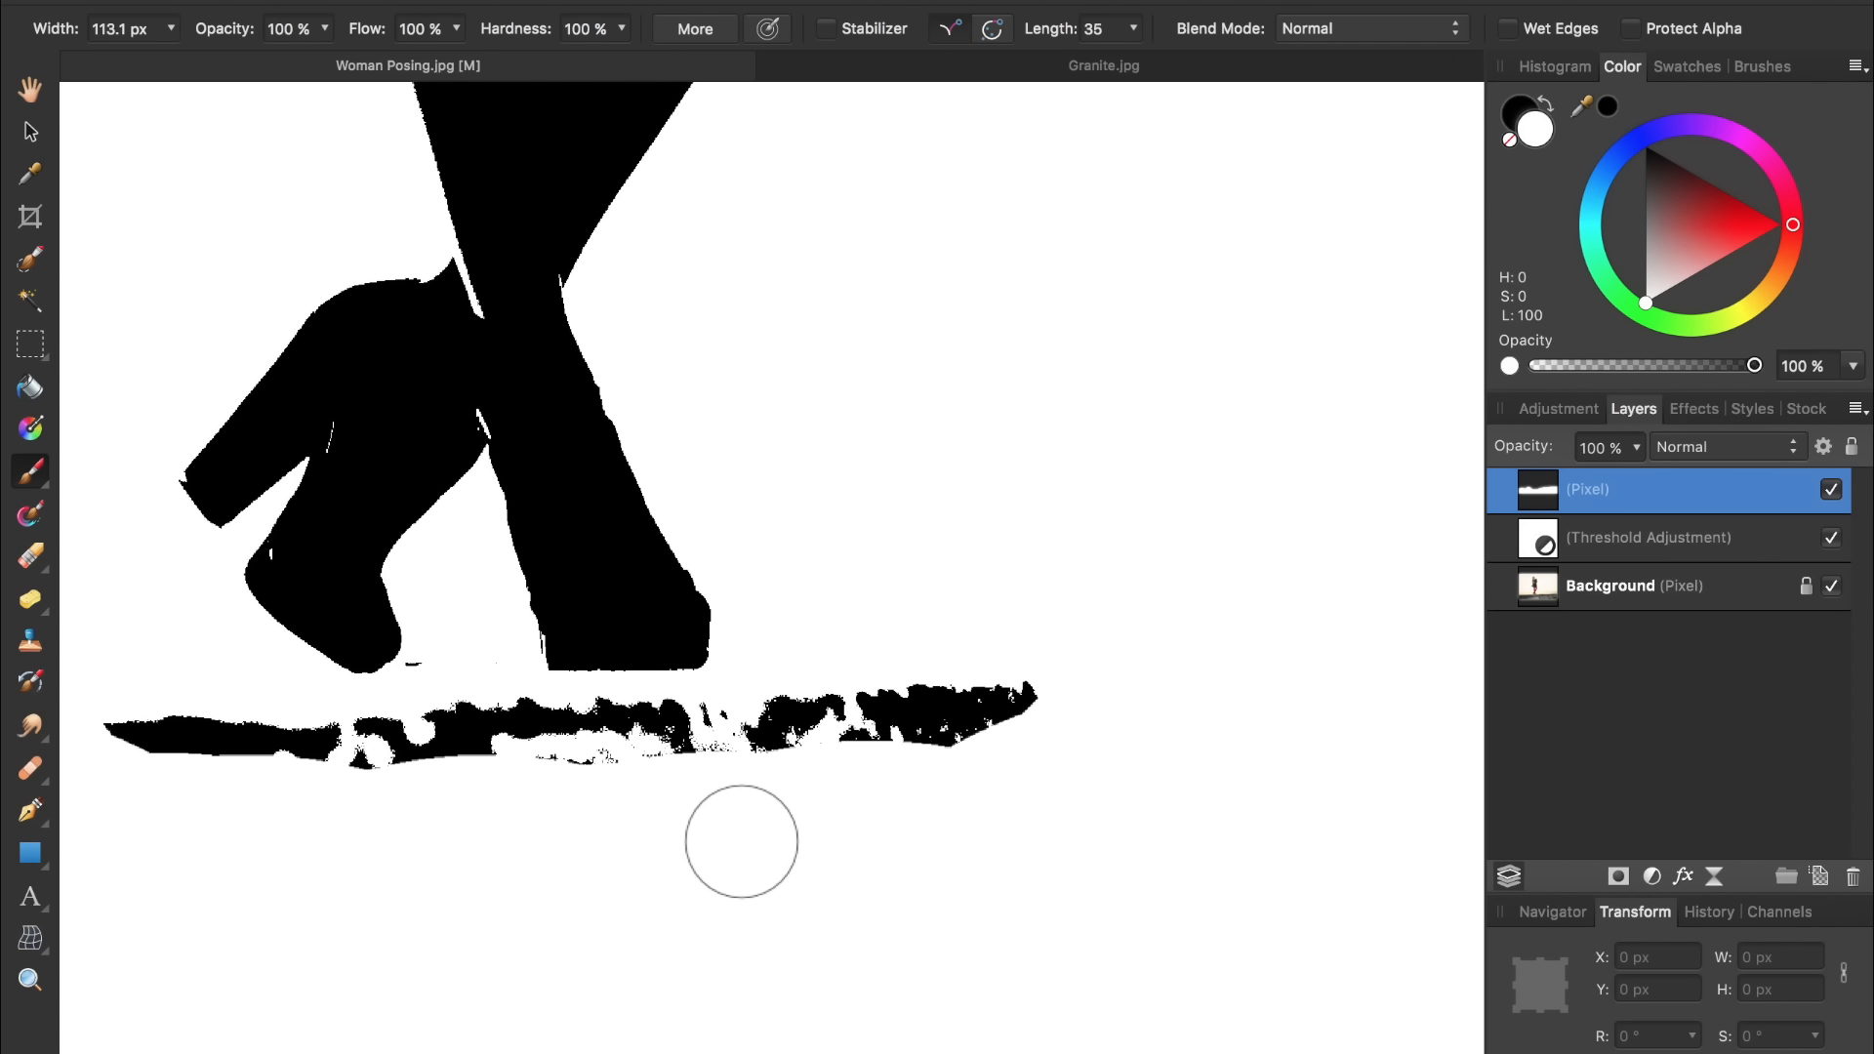
mouse_move(1015, 691)
left_mouse_down()
mouse_move(844, 756)
mouse_move(318, 777)
mouse_move(137, 761)
left_mouse_up()
mouse_move(353, 766)
left_mouse_down()
mouse_move(793, 735)
mouse_move(984, 679)
left_mouse_up()
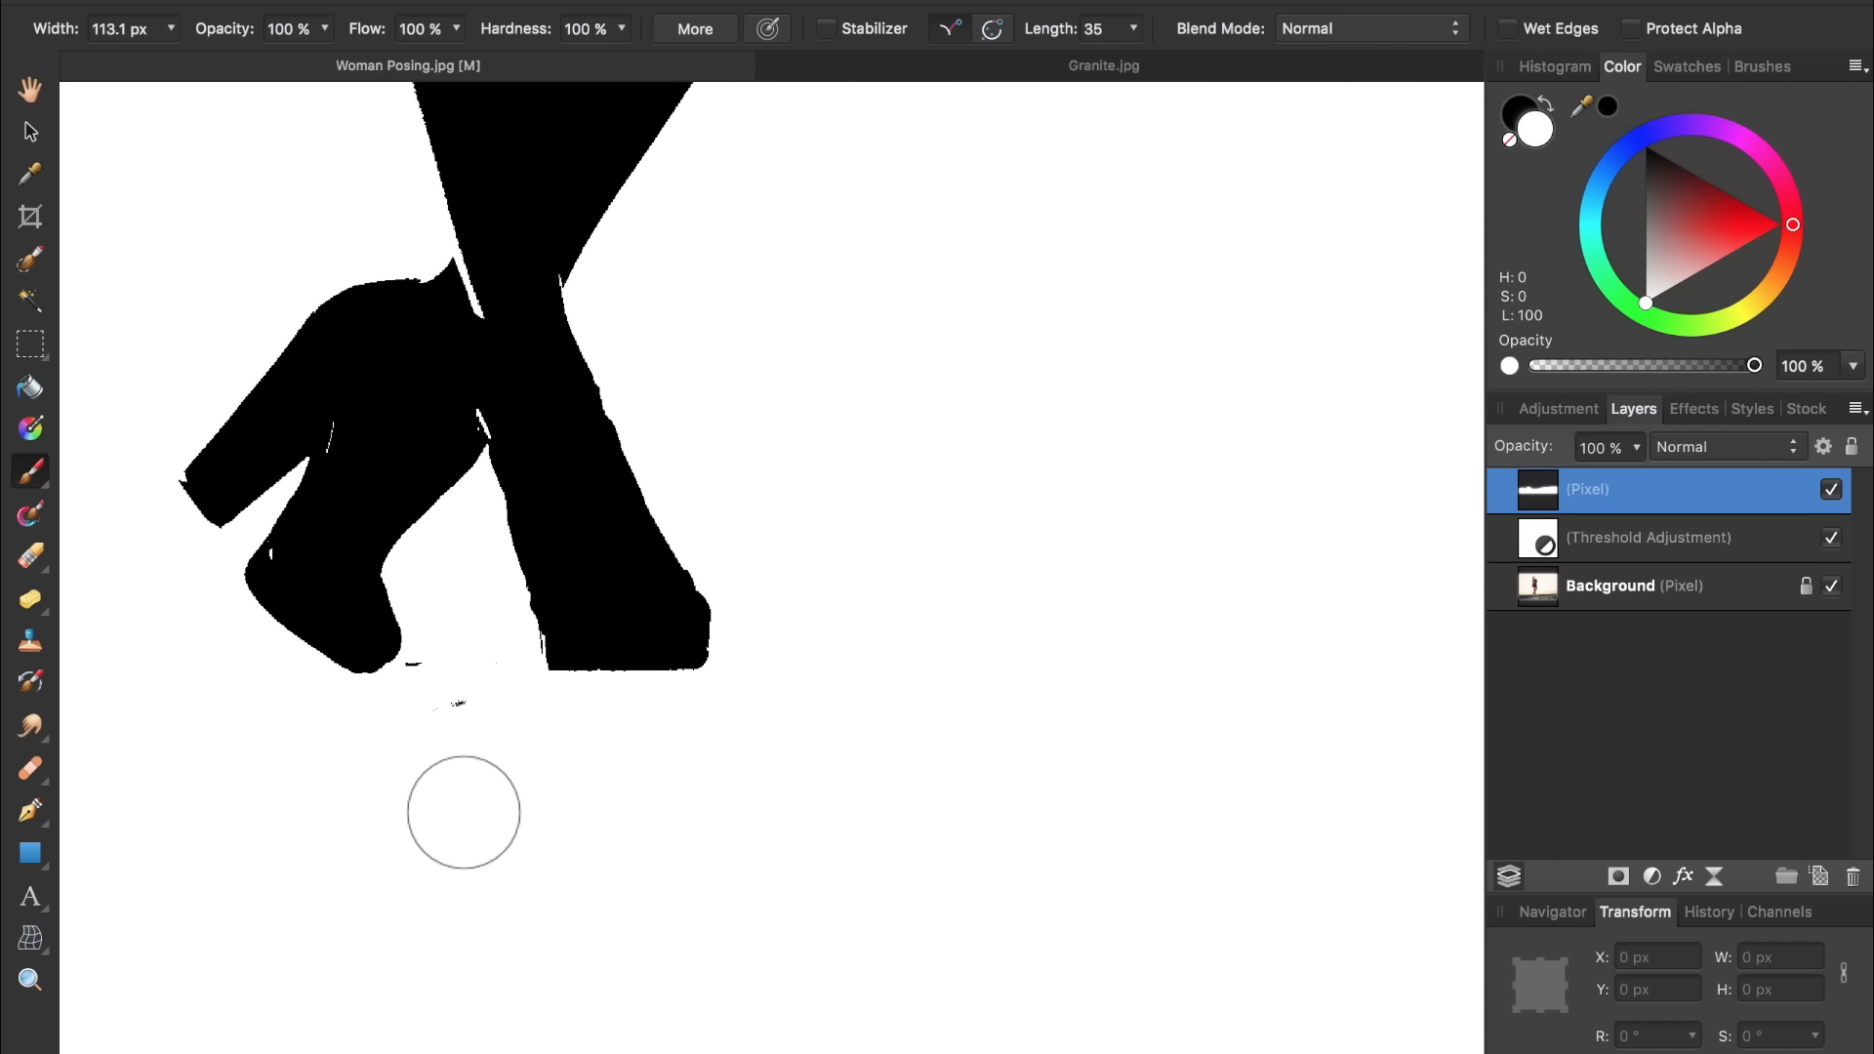
Reduce the brush to about 59 px and paint out the small black specks beside the left shoe's toe
key("bracketleft")
key("bracketleft")
key("bracketleft")
key("bracketleft")
left_click(425, 672)
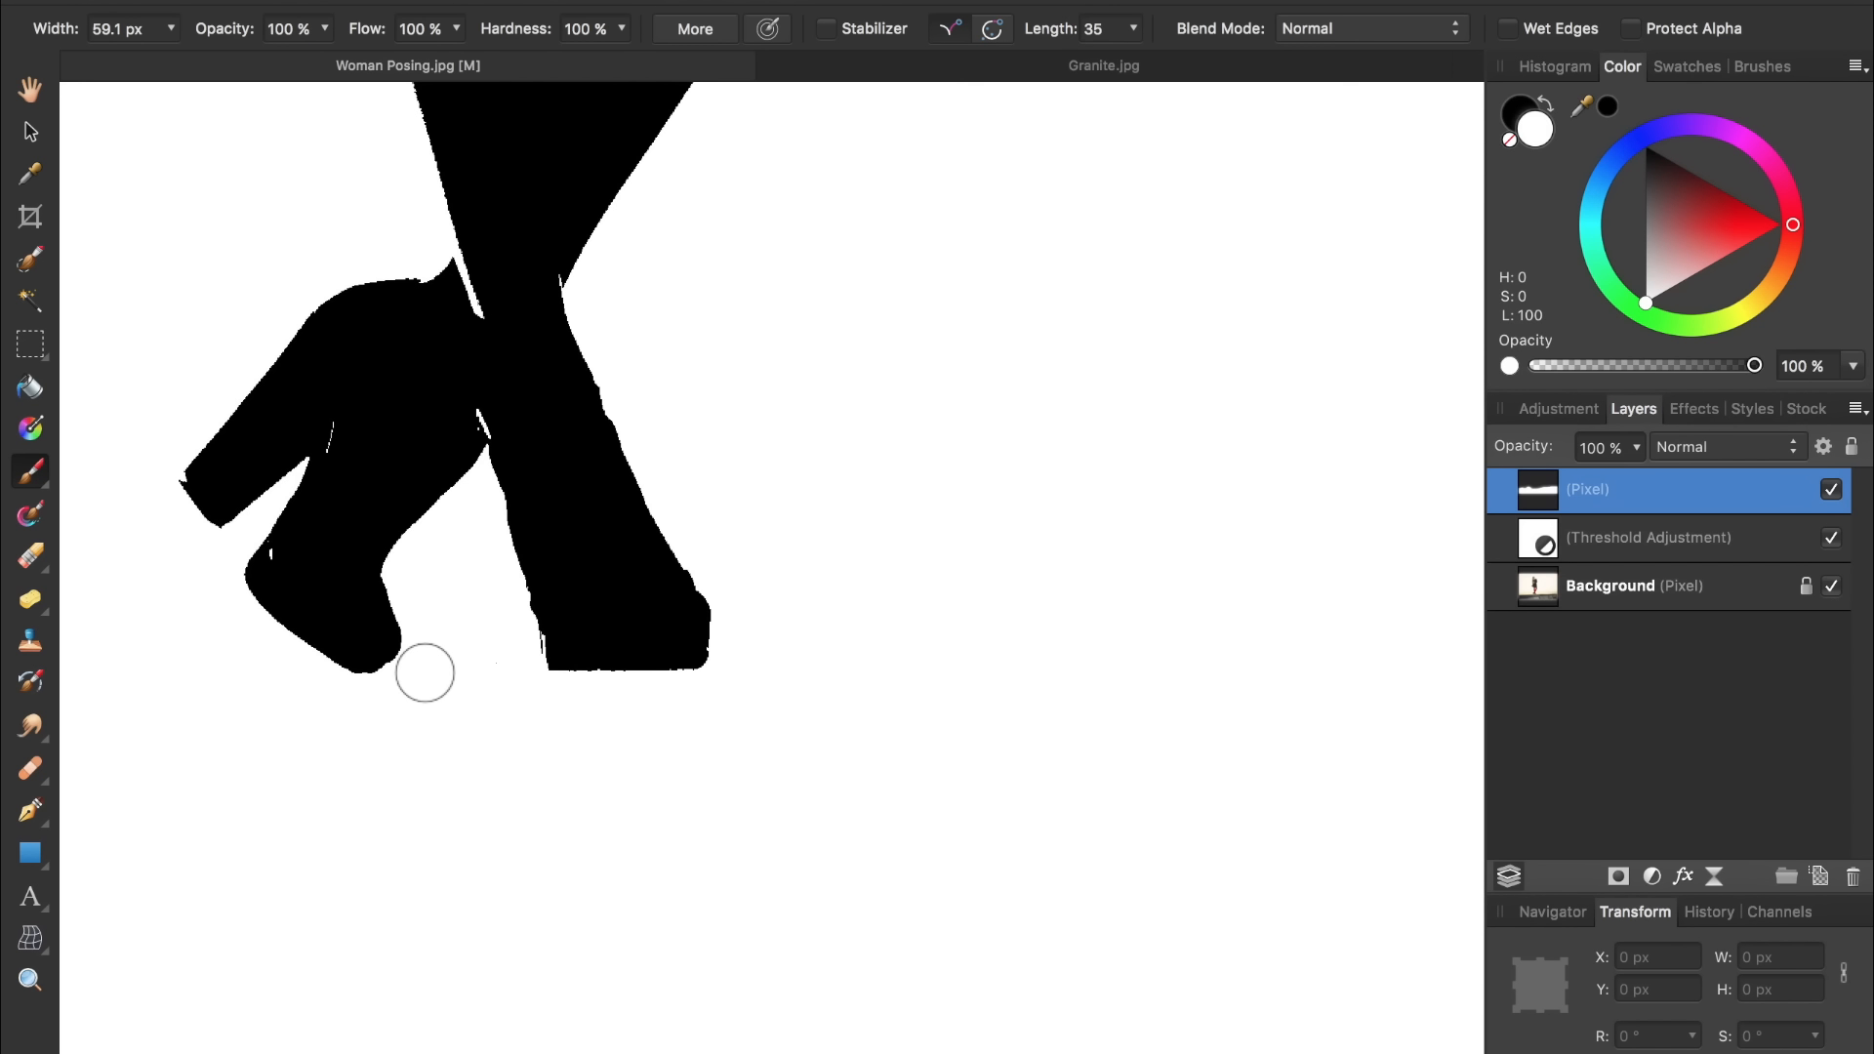
Switch the brush colour to black and fill the white gaps inside the shoes, reducing the brush to about 26 px
key("x")
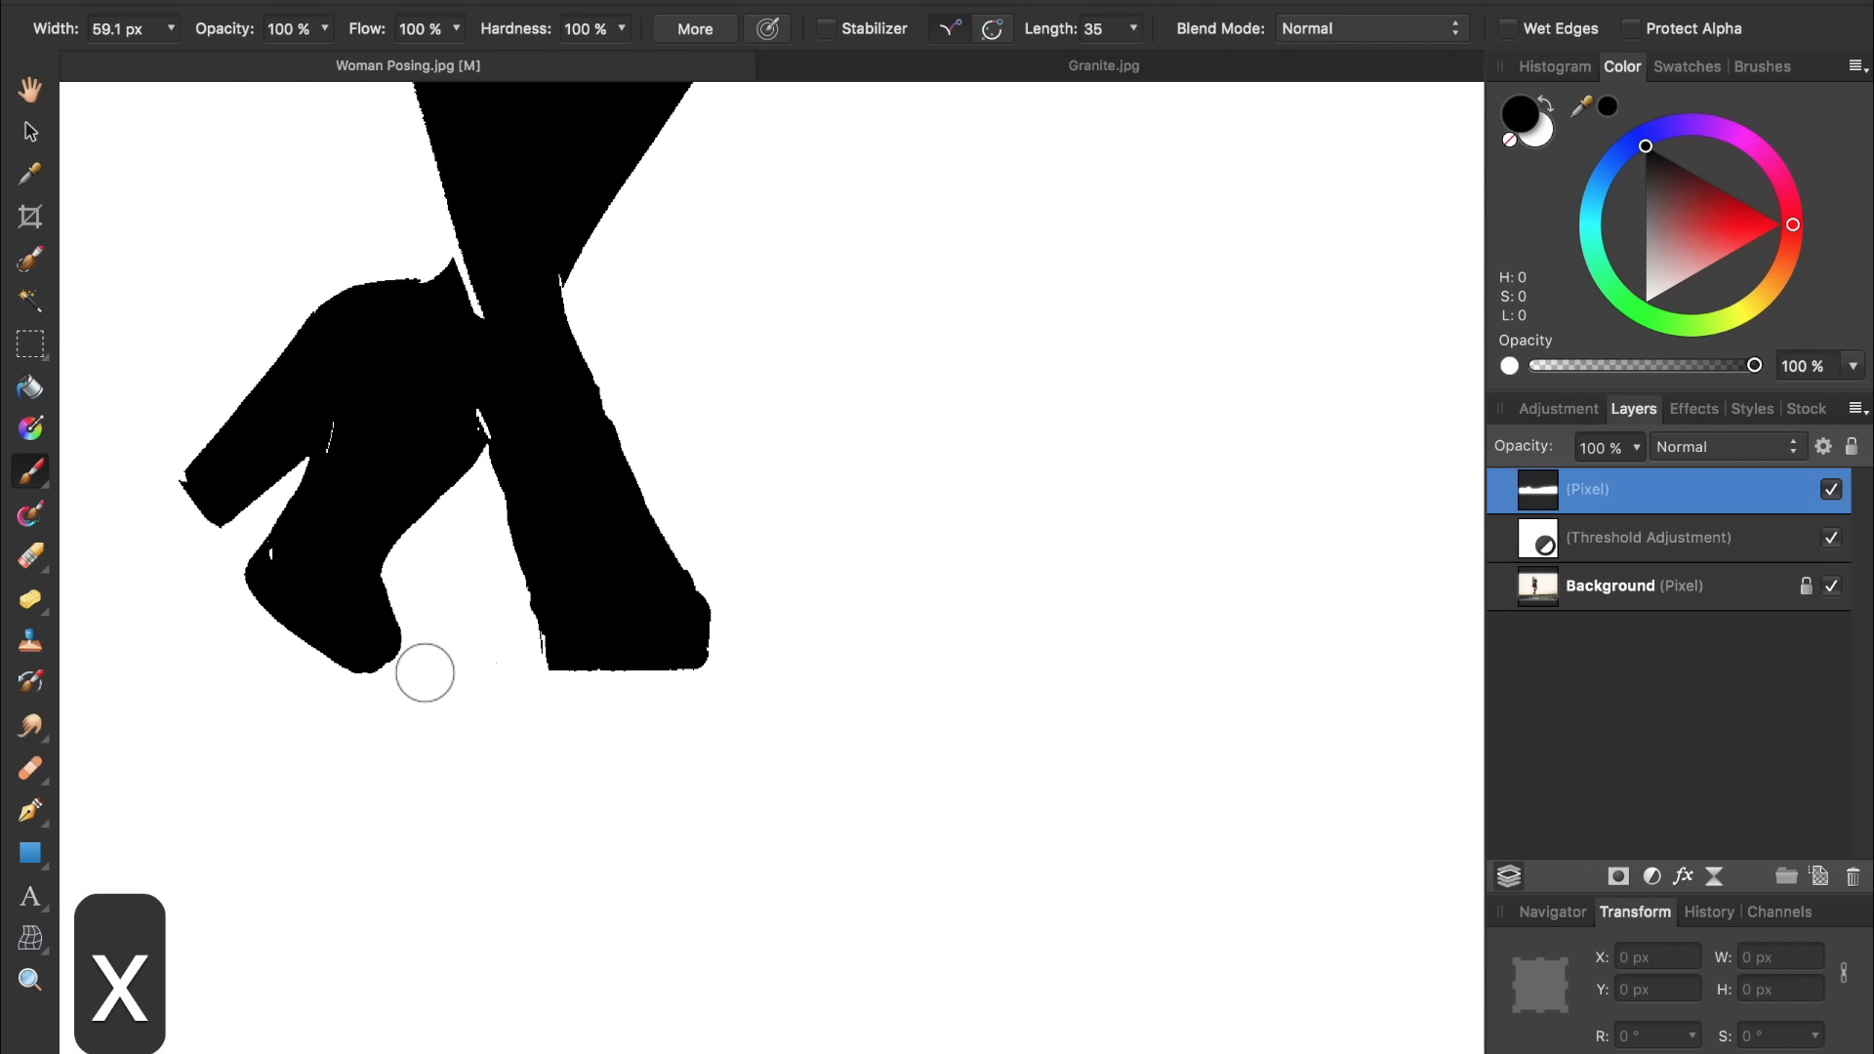
left_click(342, 450)
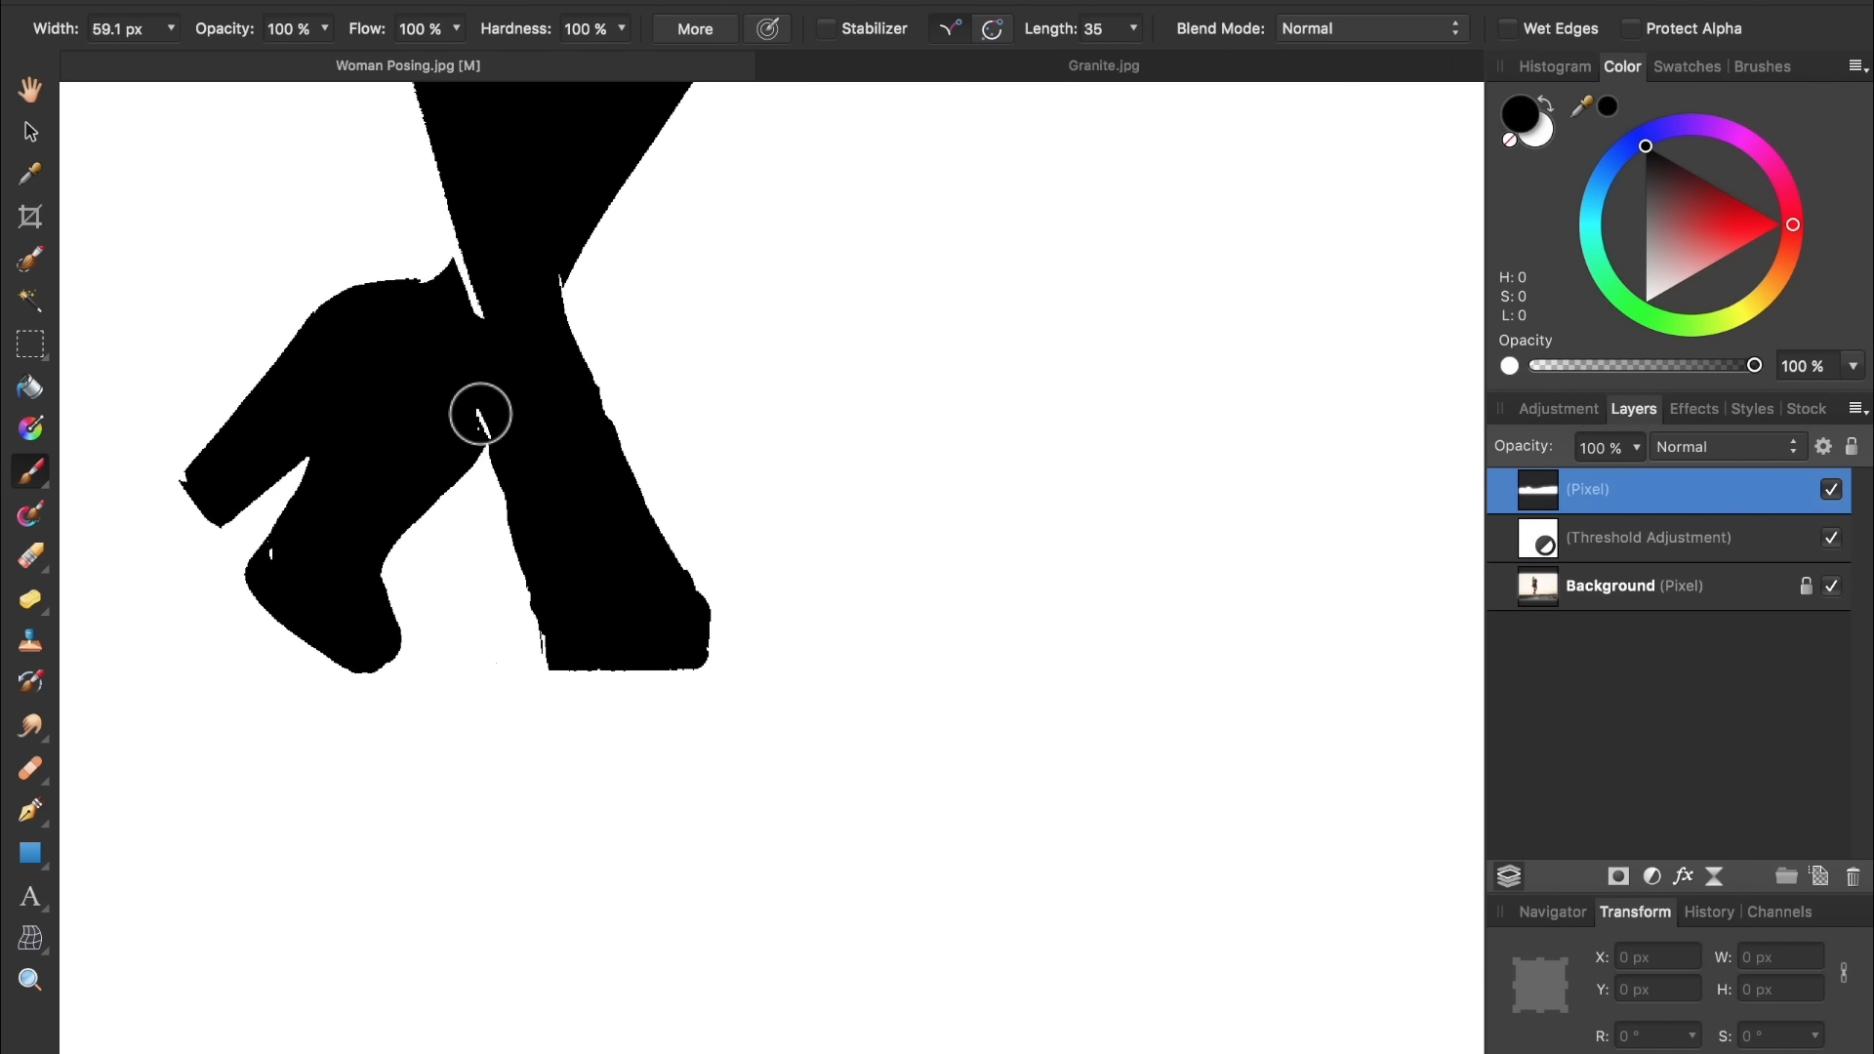
key("bracketleft")
key("bracketleft")
key("bracketleft")
key("bracketleft")
key("bracketleft")
key("super+0")
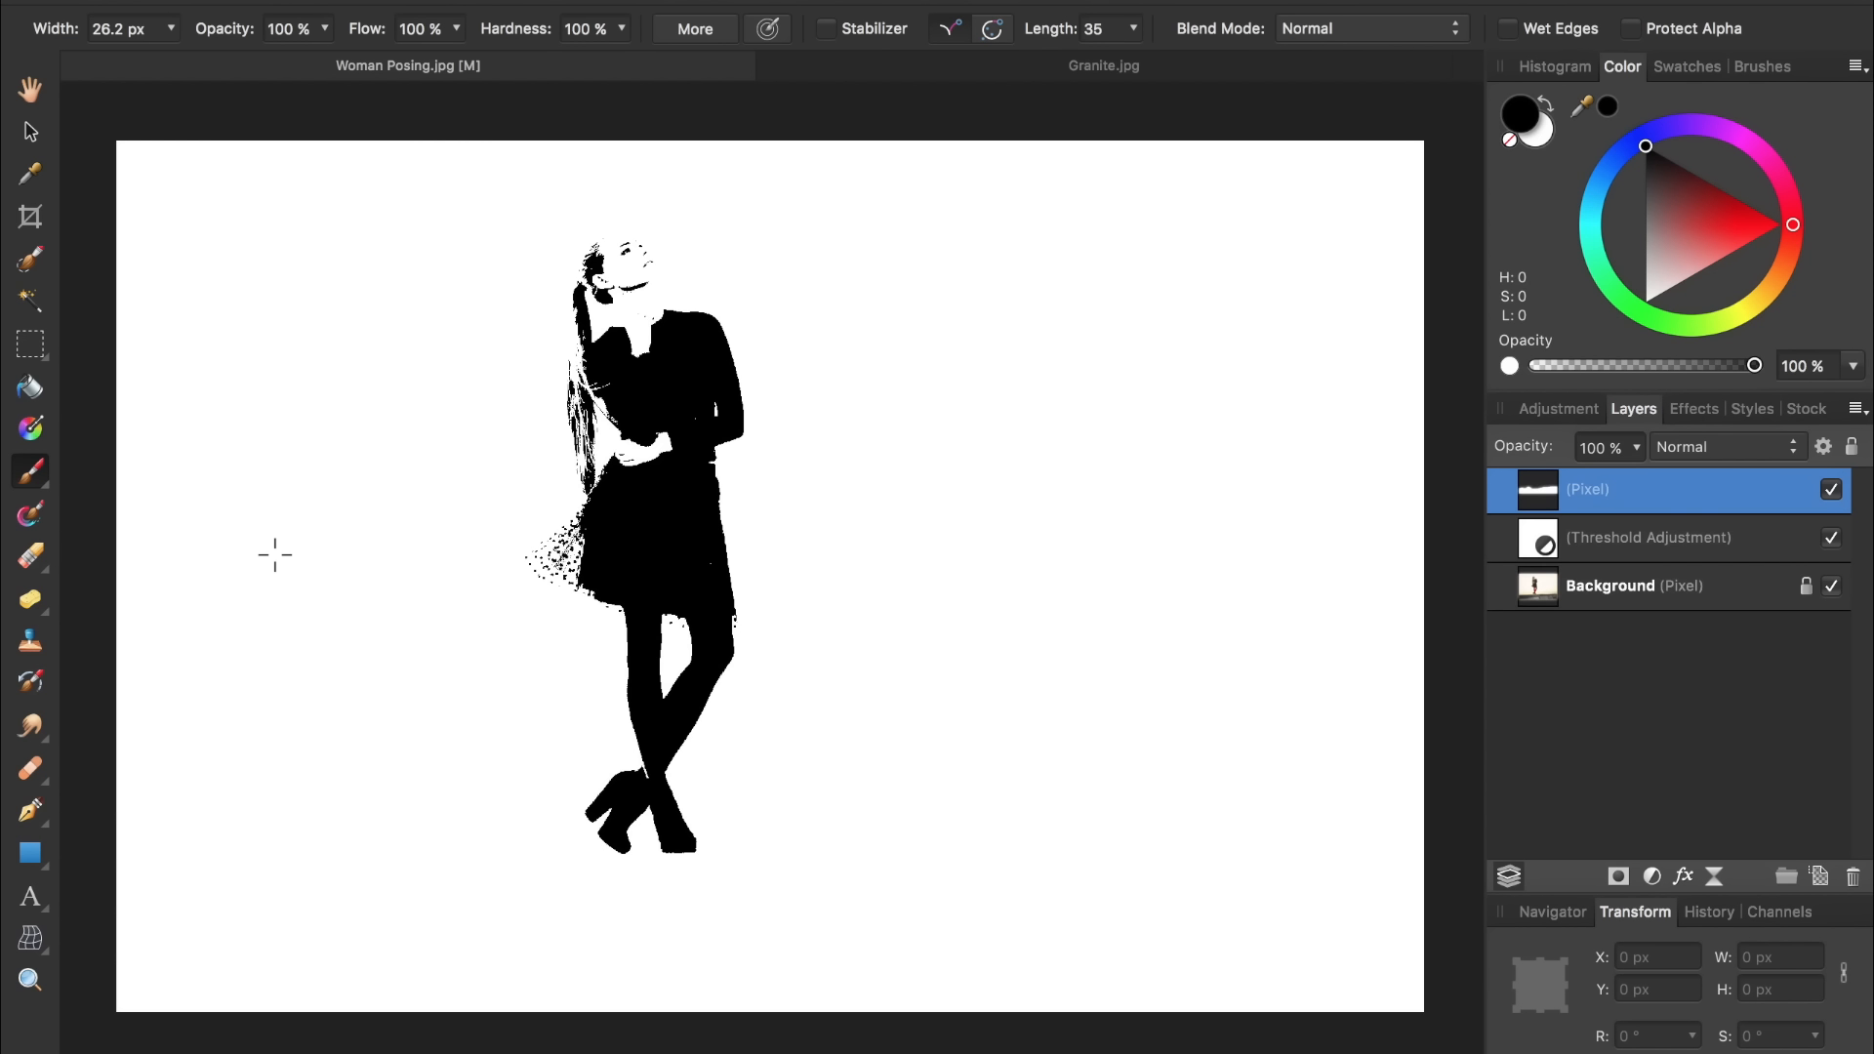
Add a Gradient Map adjustment on top of the layers and delete its middle green stop
left_click(1657, 879)
mouse_move(1671, 1053)
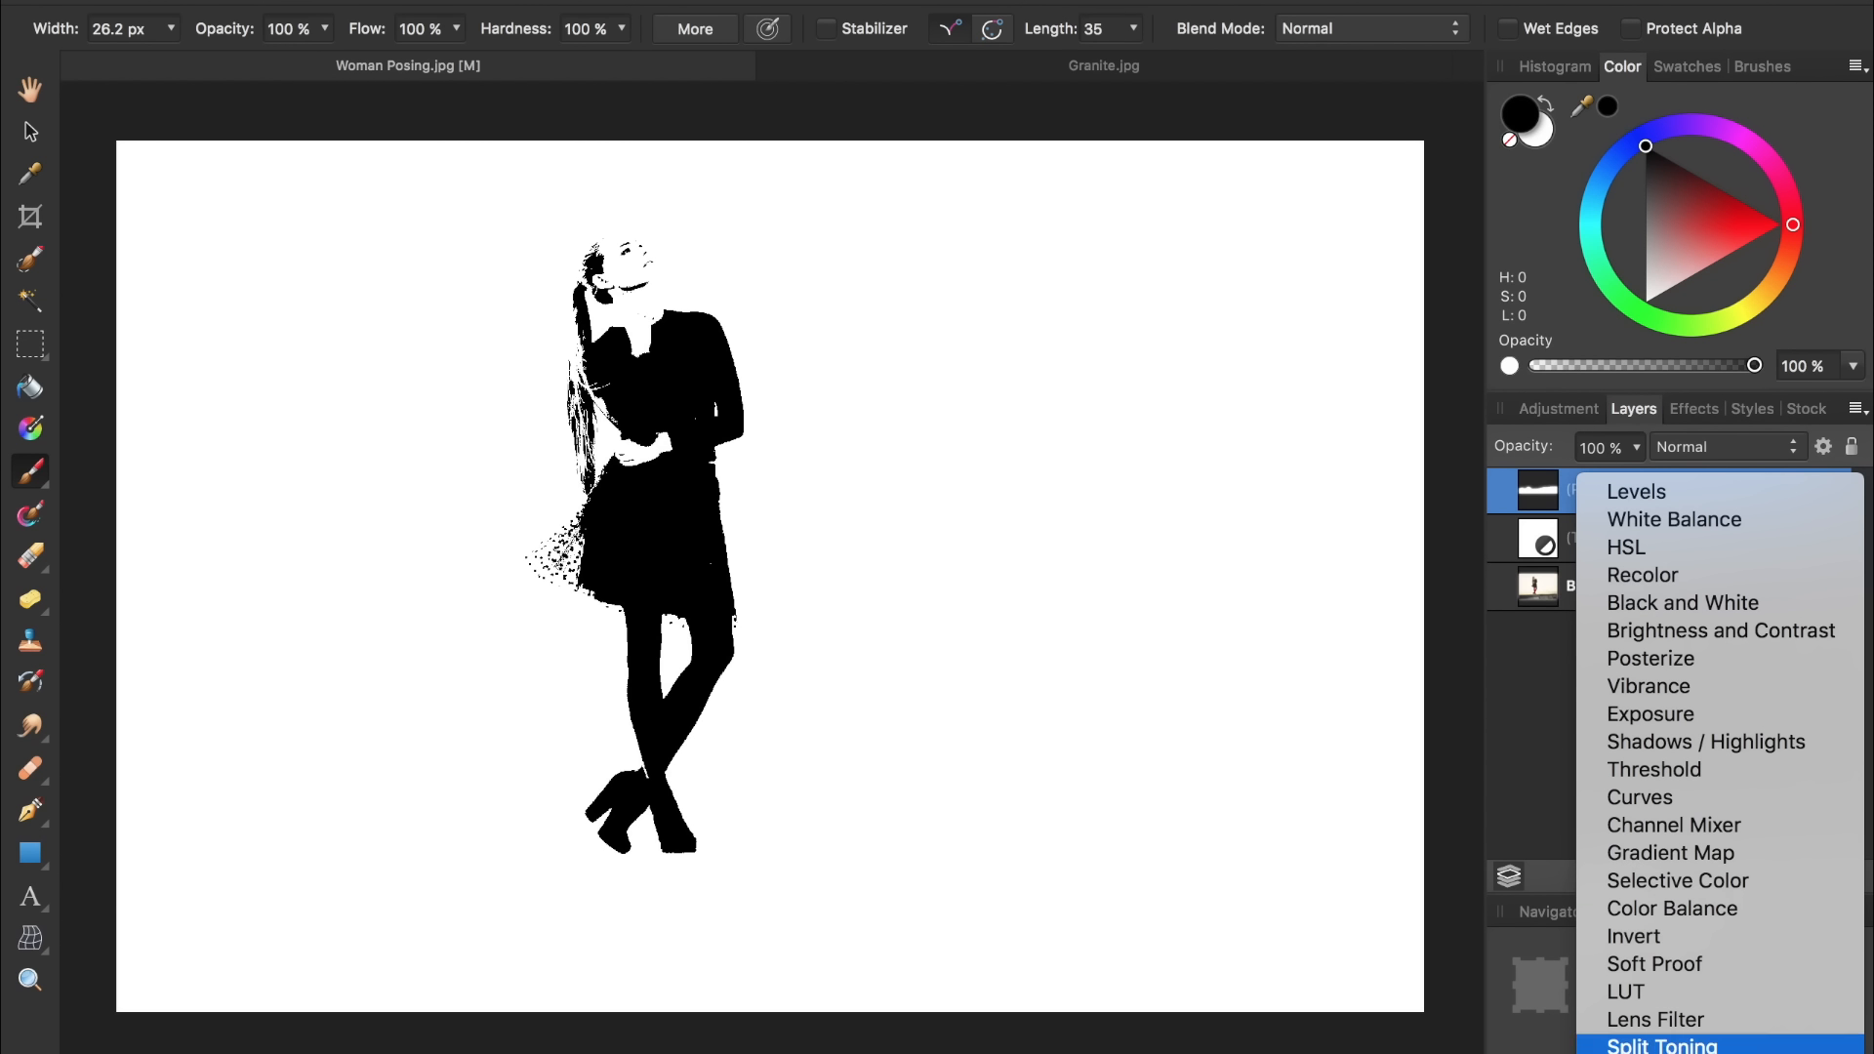
left_click(1675, 859)
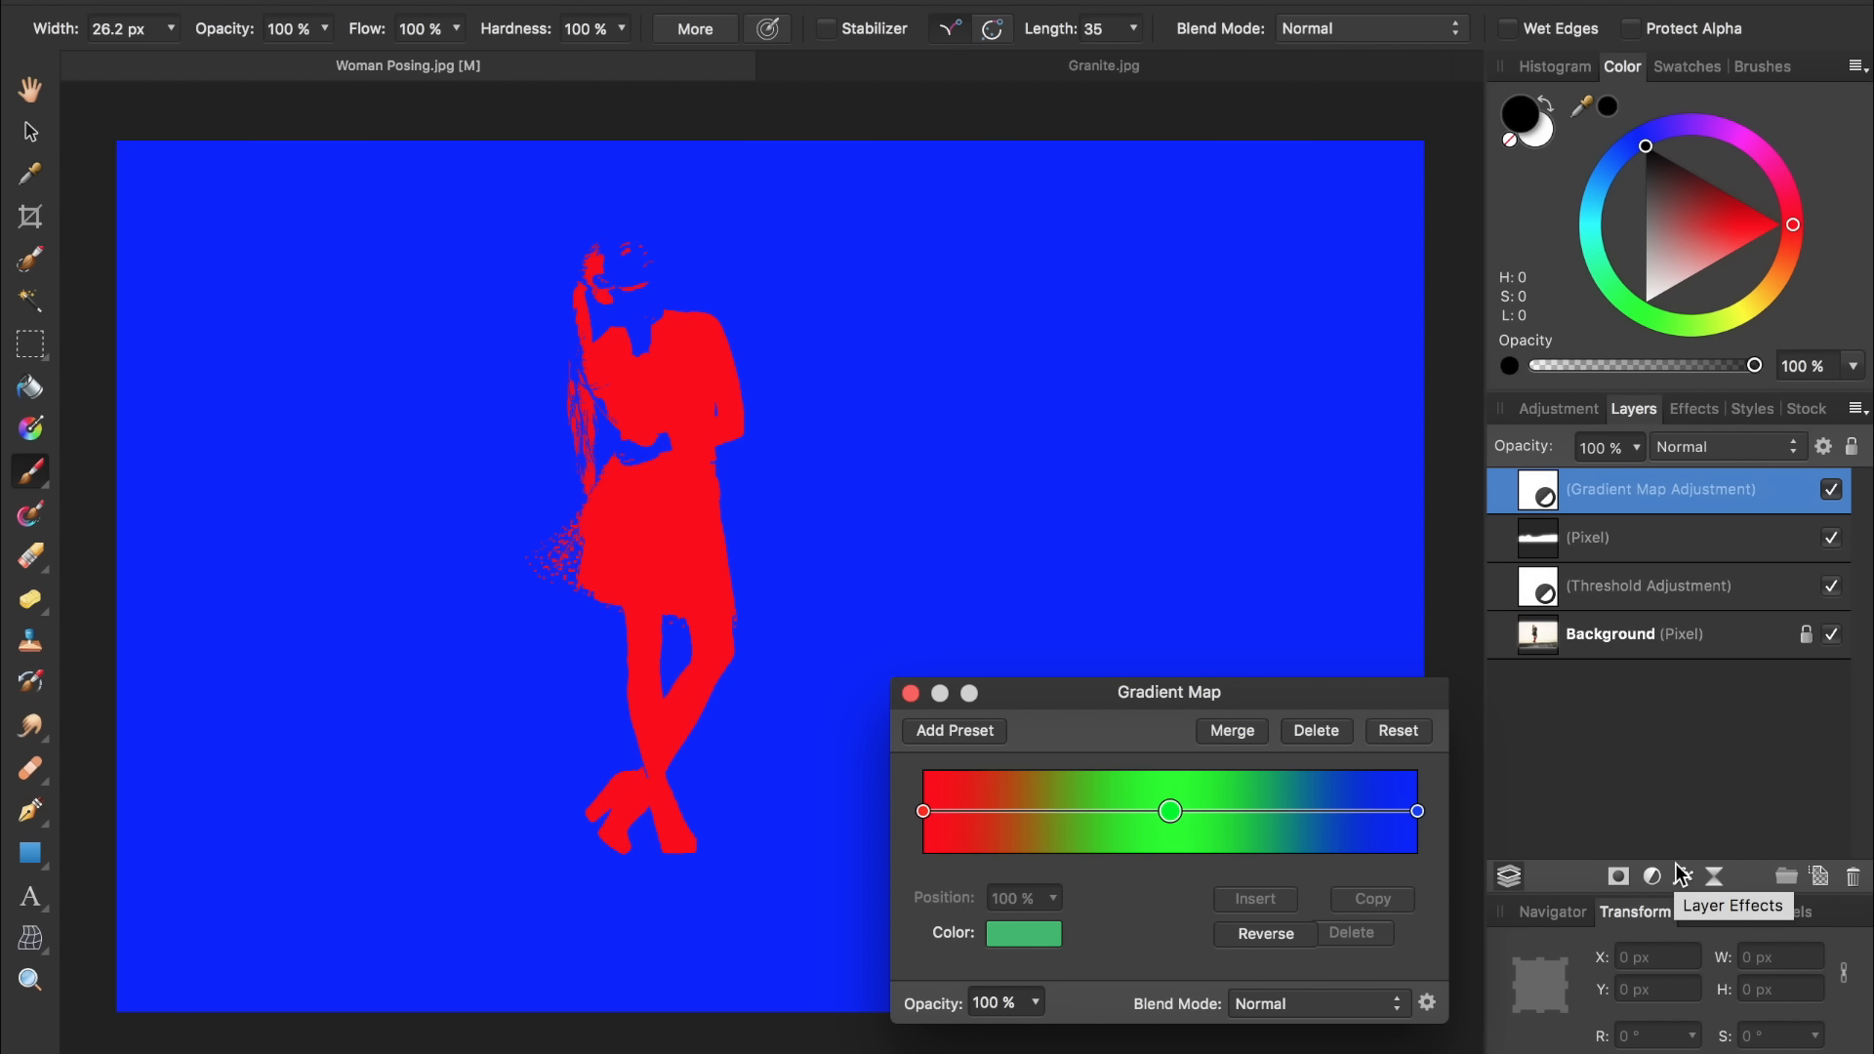
left_click(1168, 812)
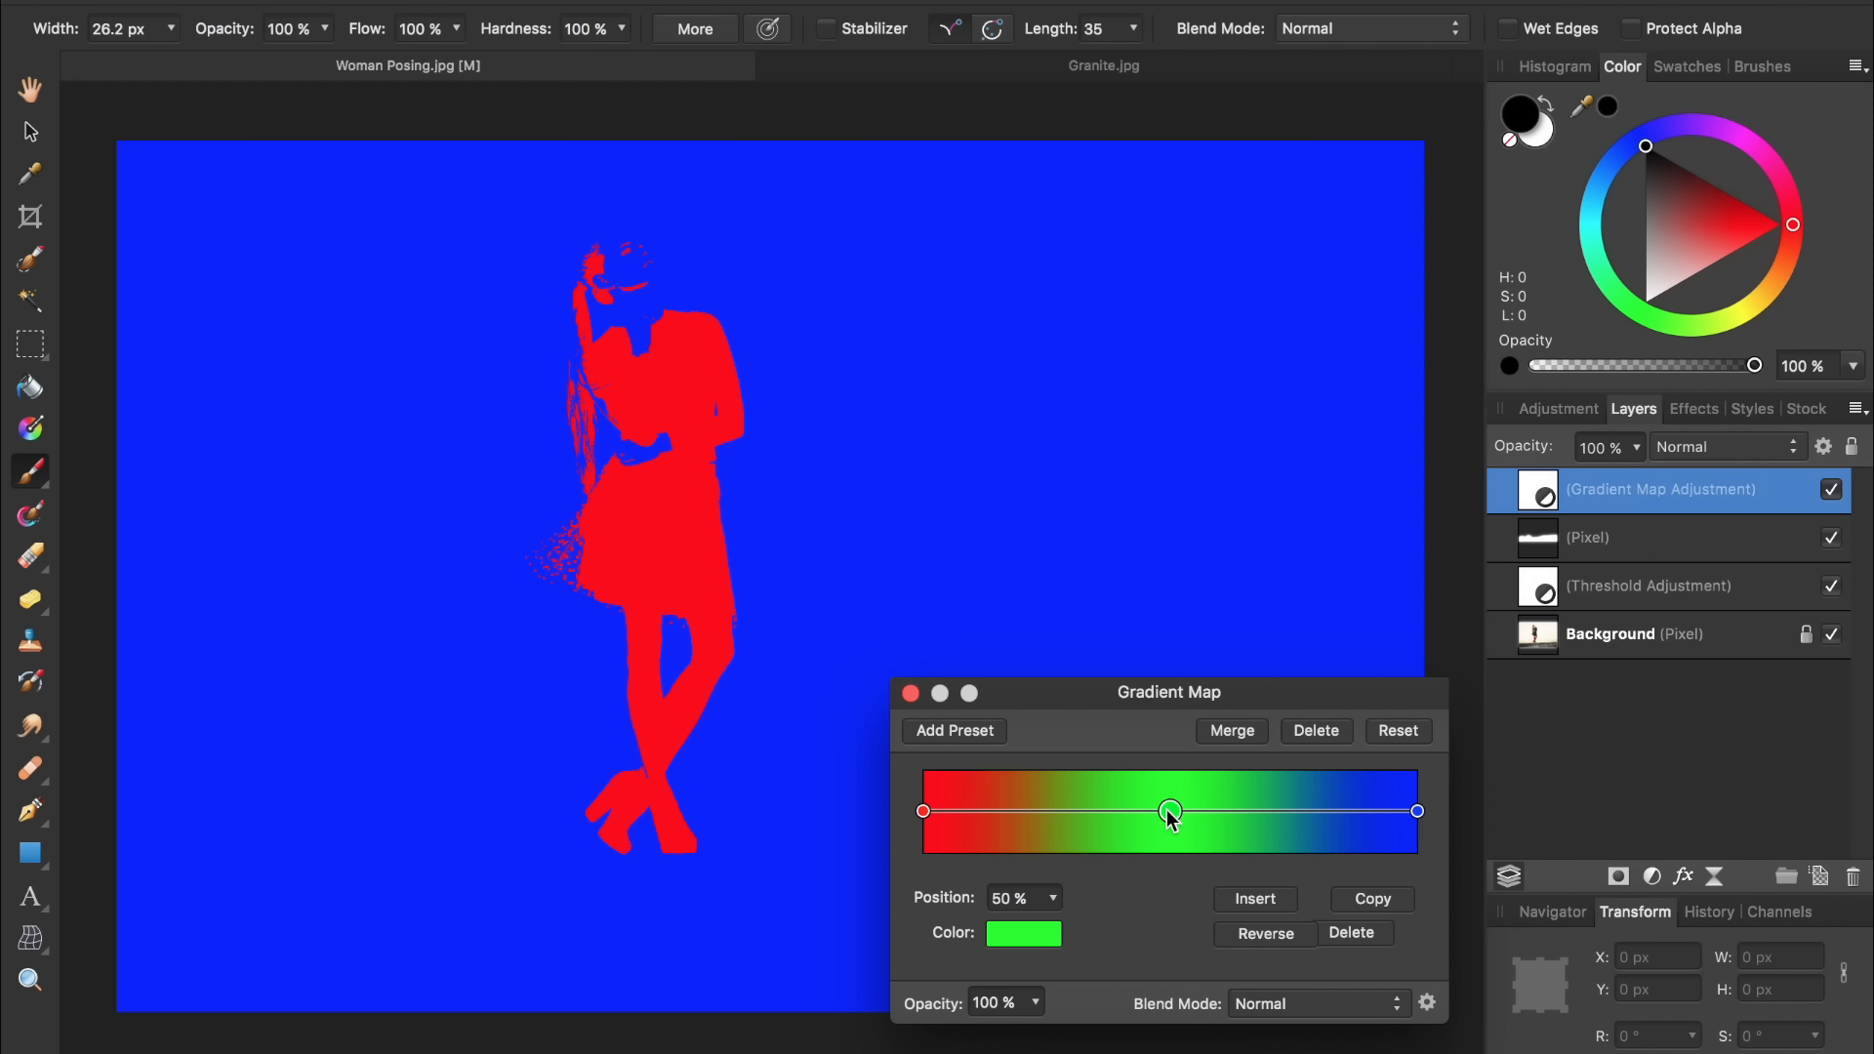
key("BackSpace")
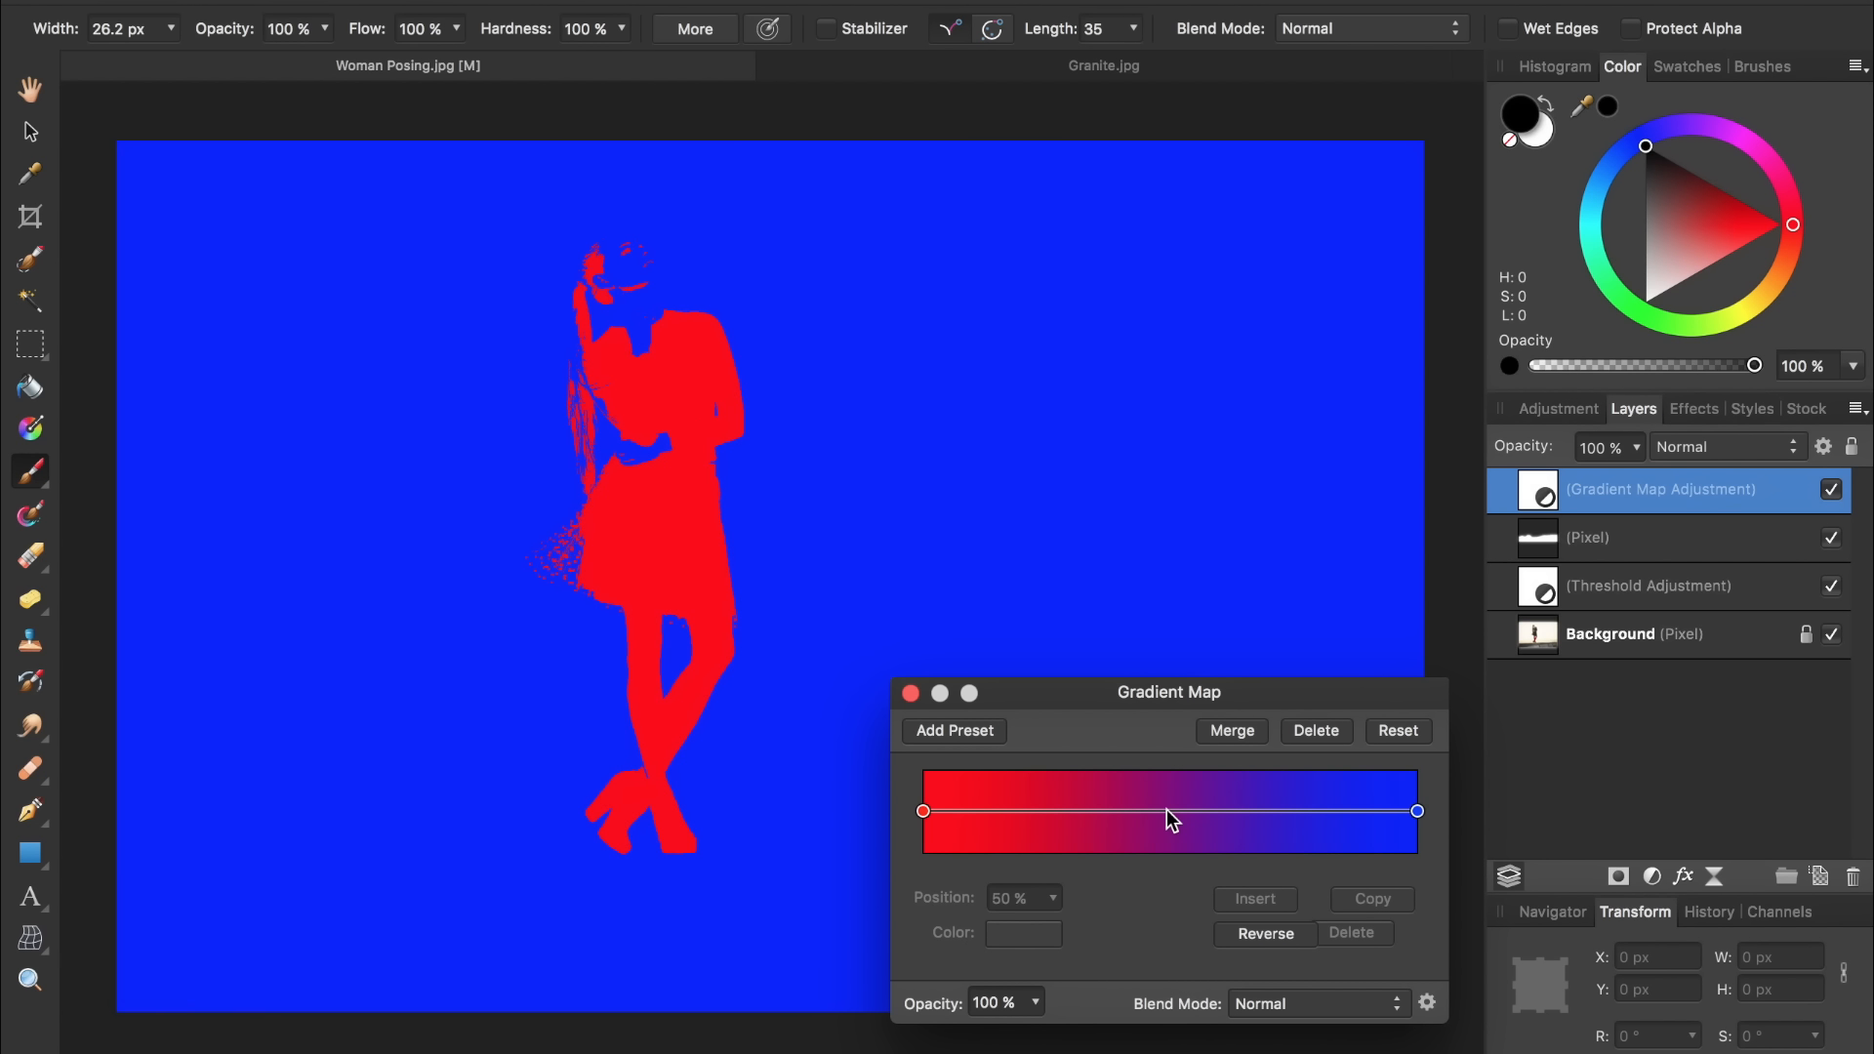
Reverse the gradient and change its blue starting stop to dark navy
left_click(1267, 939)
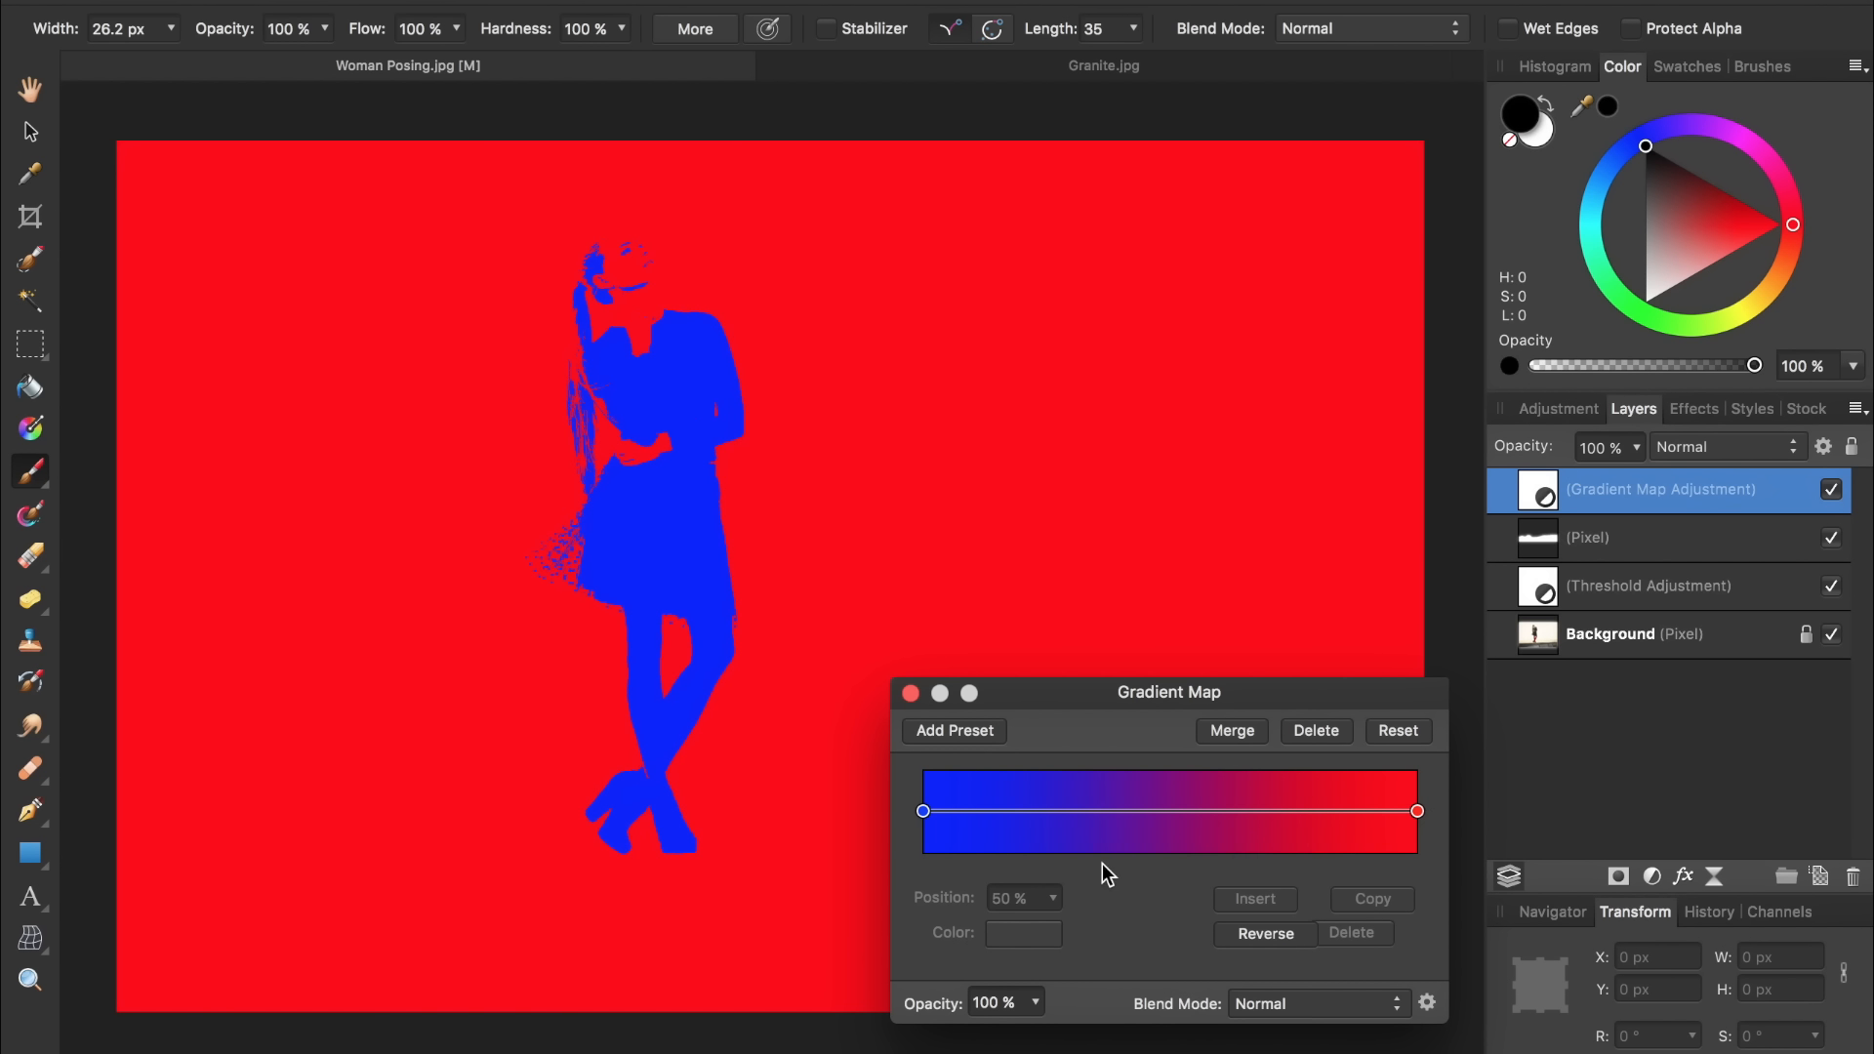
left_click(923, 812)
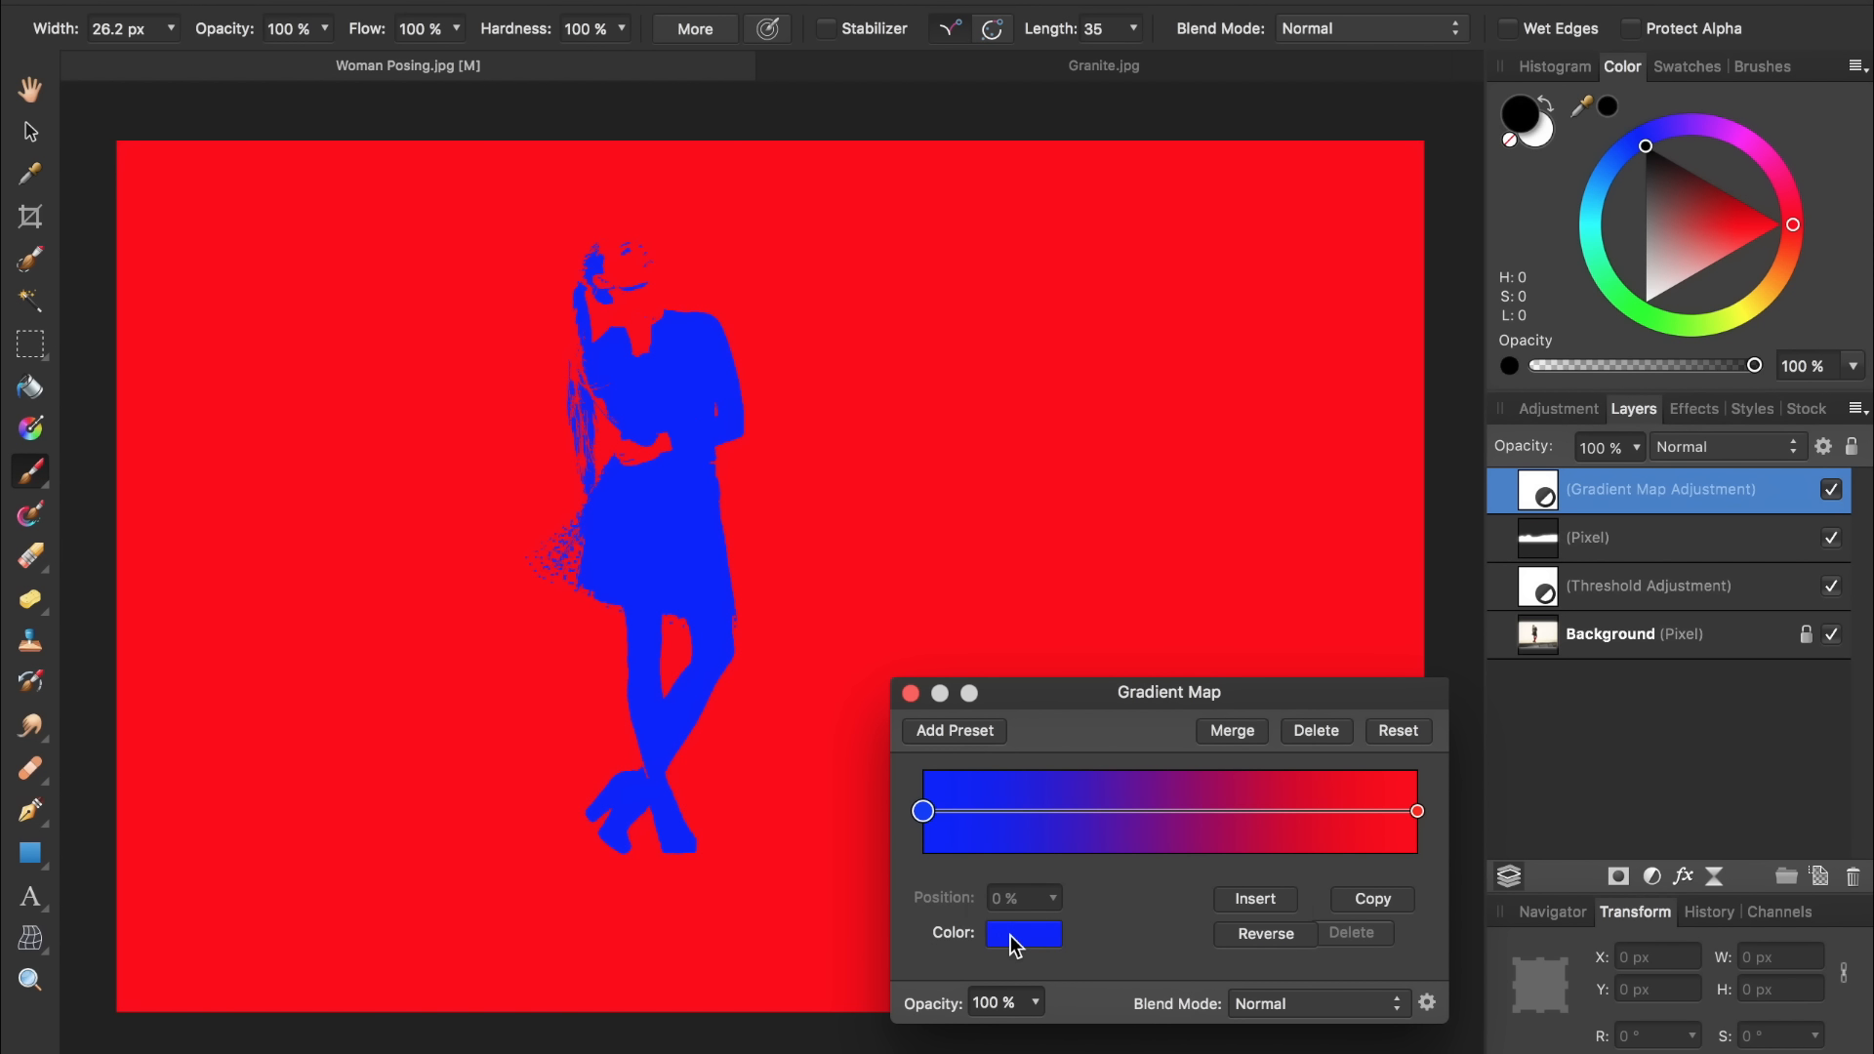
left_click(1010, 935)
left_click_drag(1101, 689, 1076, 775)
left_click(1425, 845)
Change the gradient's red end stop to a soft green with H 144, S 48, L 52
left_click(1417, 811)
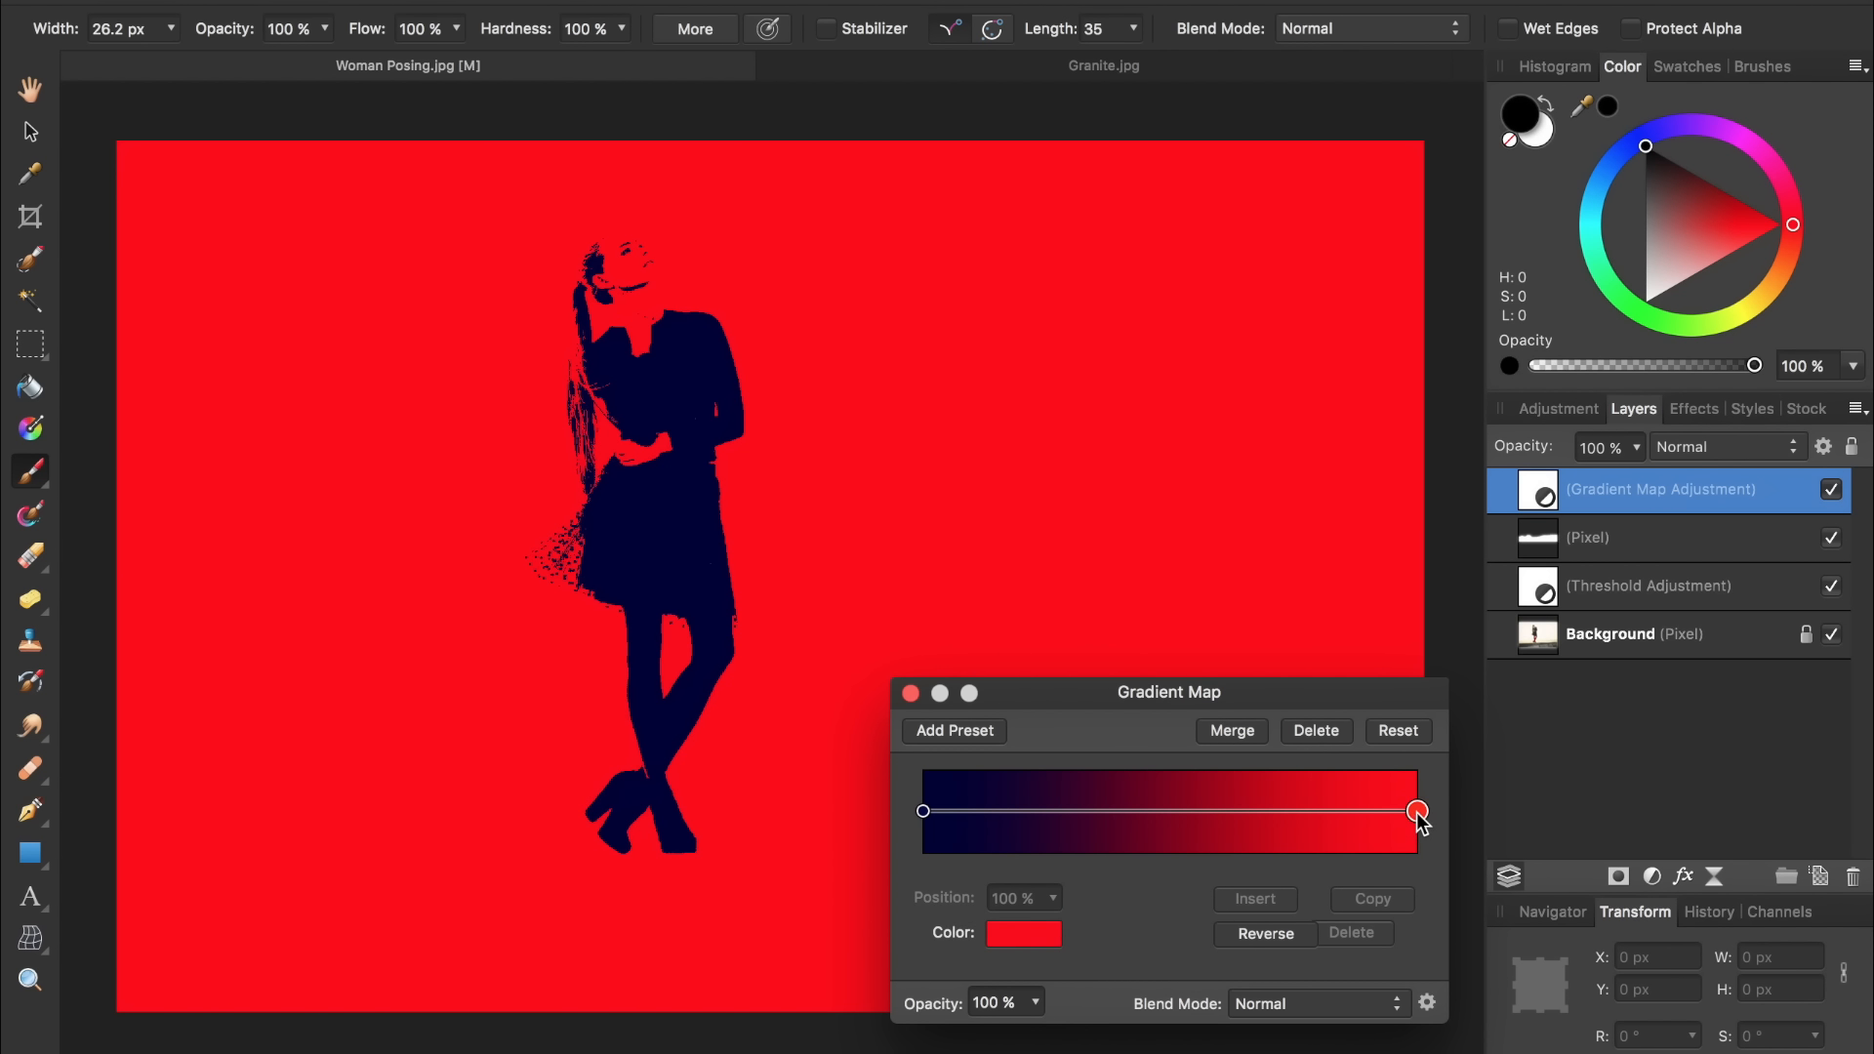
left_click(1024, 933)
left_click(1171, 714)
left_click_drag(1250, 708, 1047, 787)
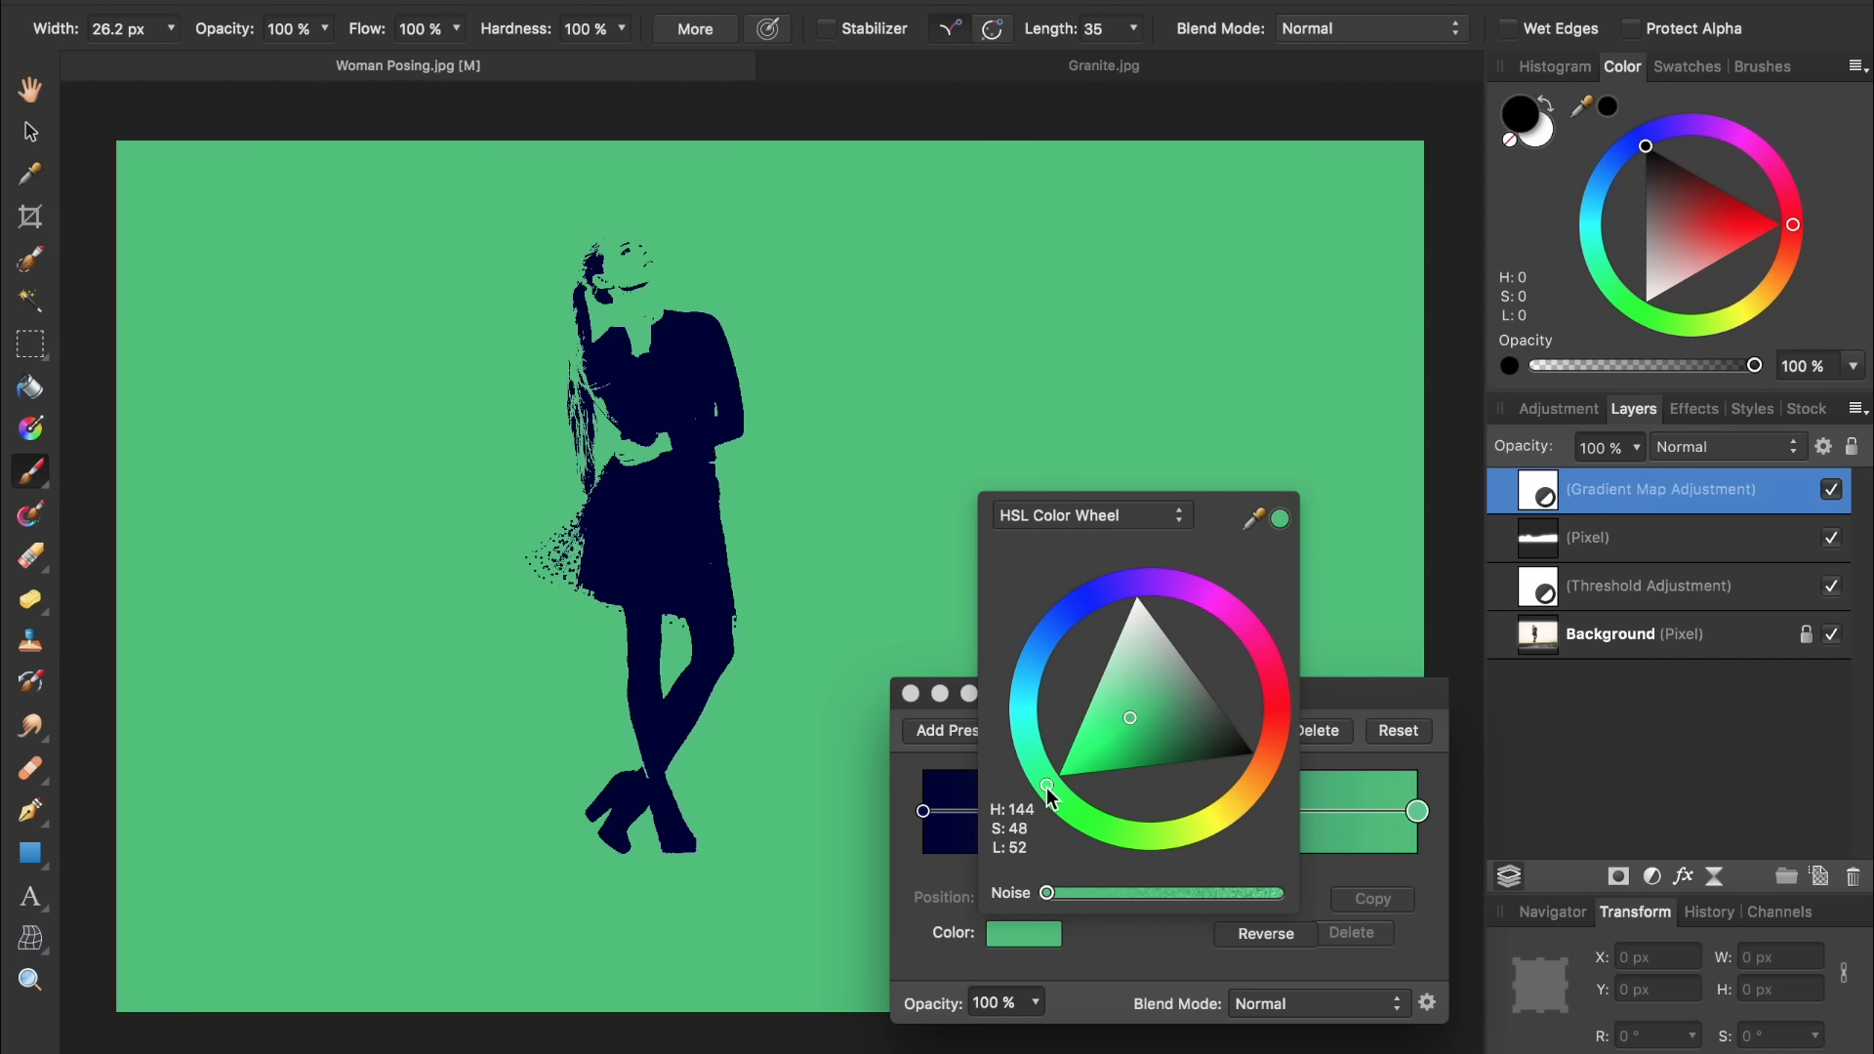
left_click(910, 693)
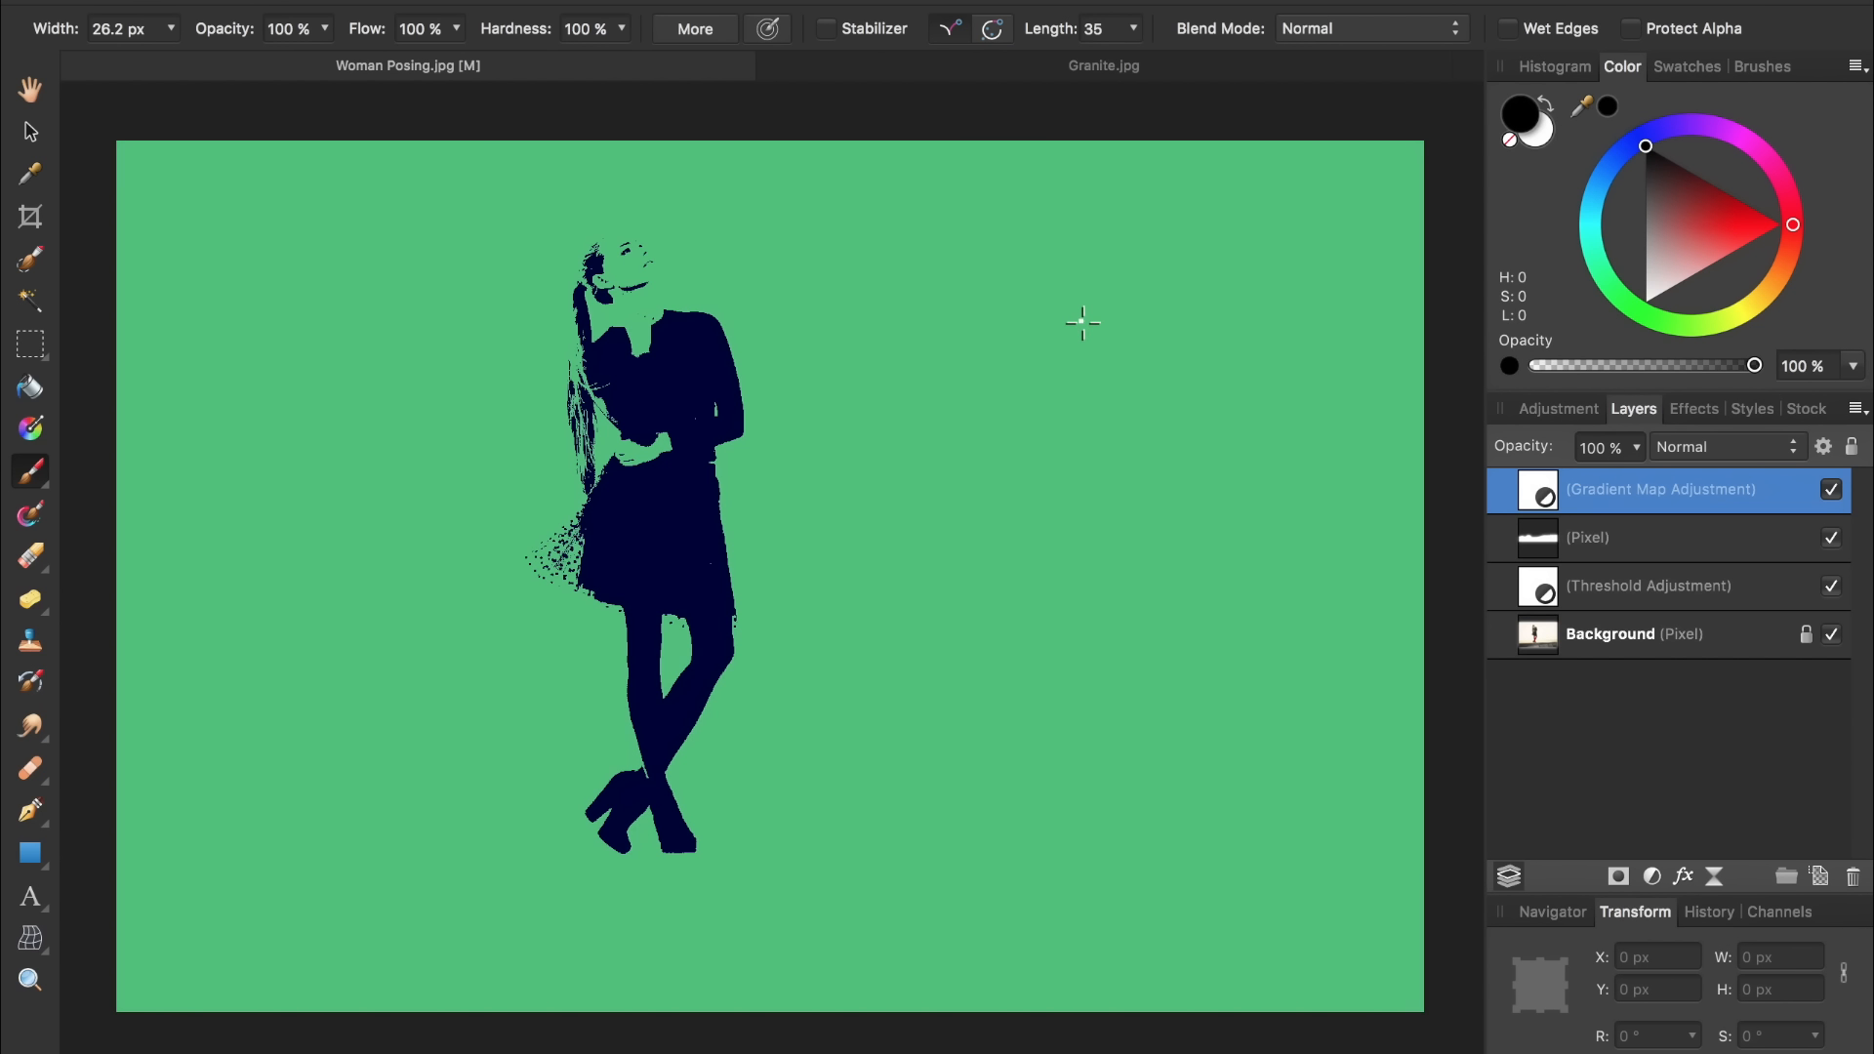
Copy the Background layer of the Granite.jpg document
left_click(1074, 60)
key("h")
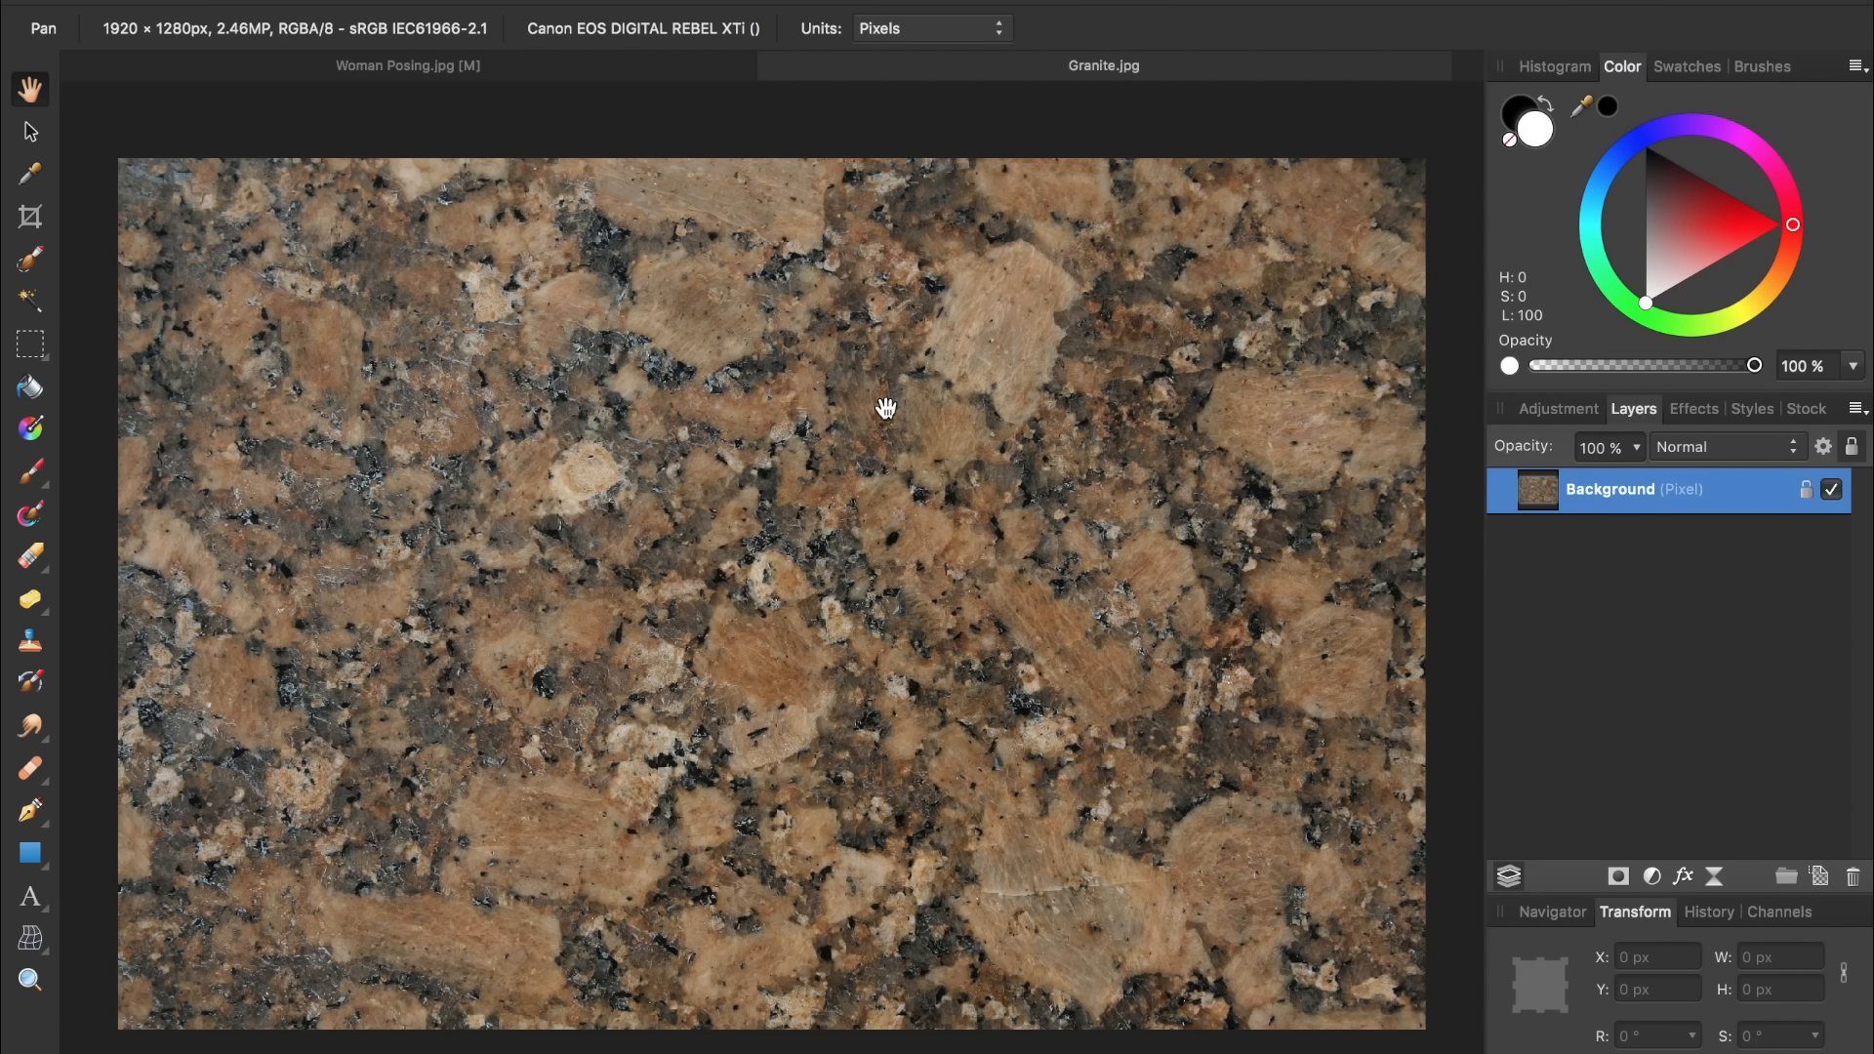
key("super+c")
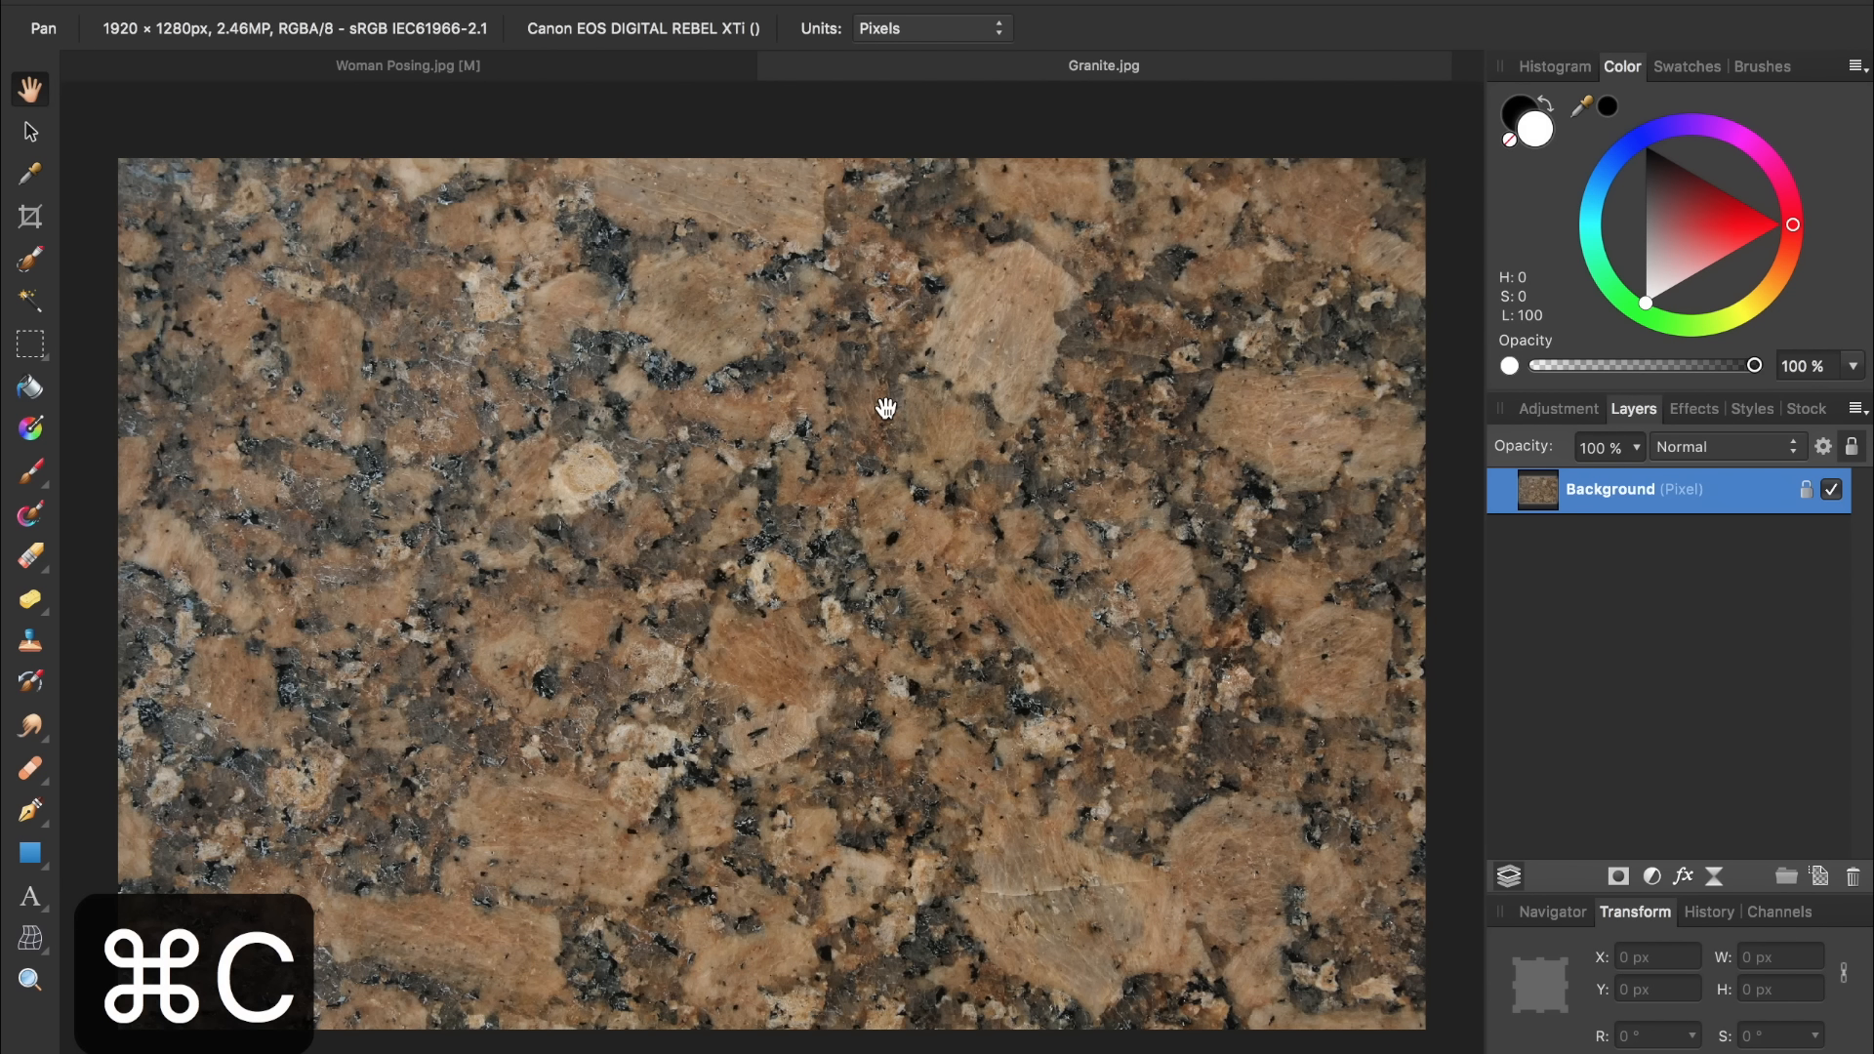
Paste the granite texture into the Woman Posing.jpg document and scale it to 6048 × 4032 px to cover the canvas
left_click(590, 68)
key("b")
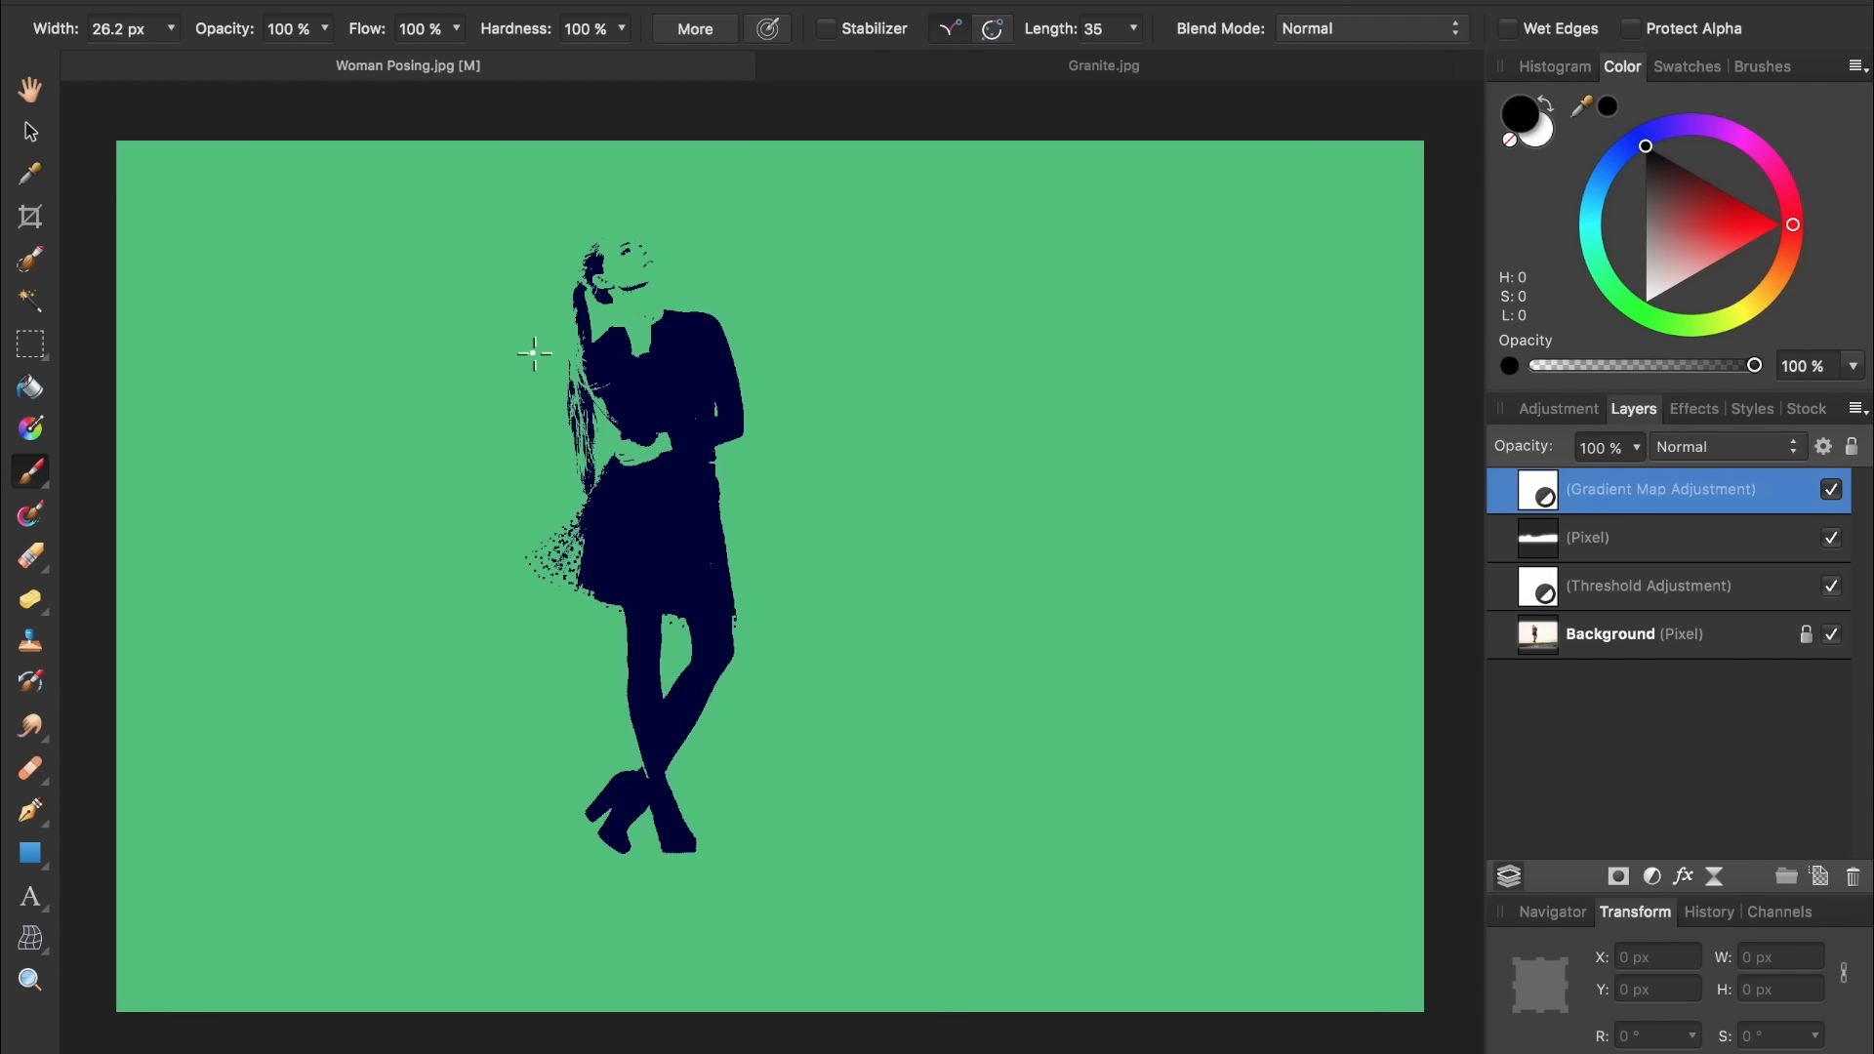
key("super+v")
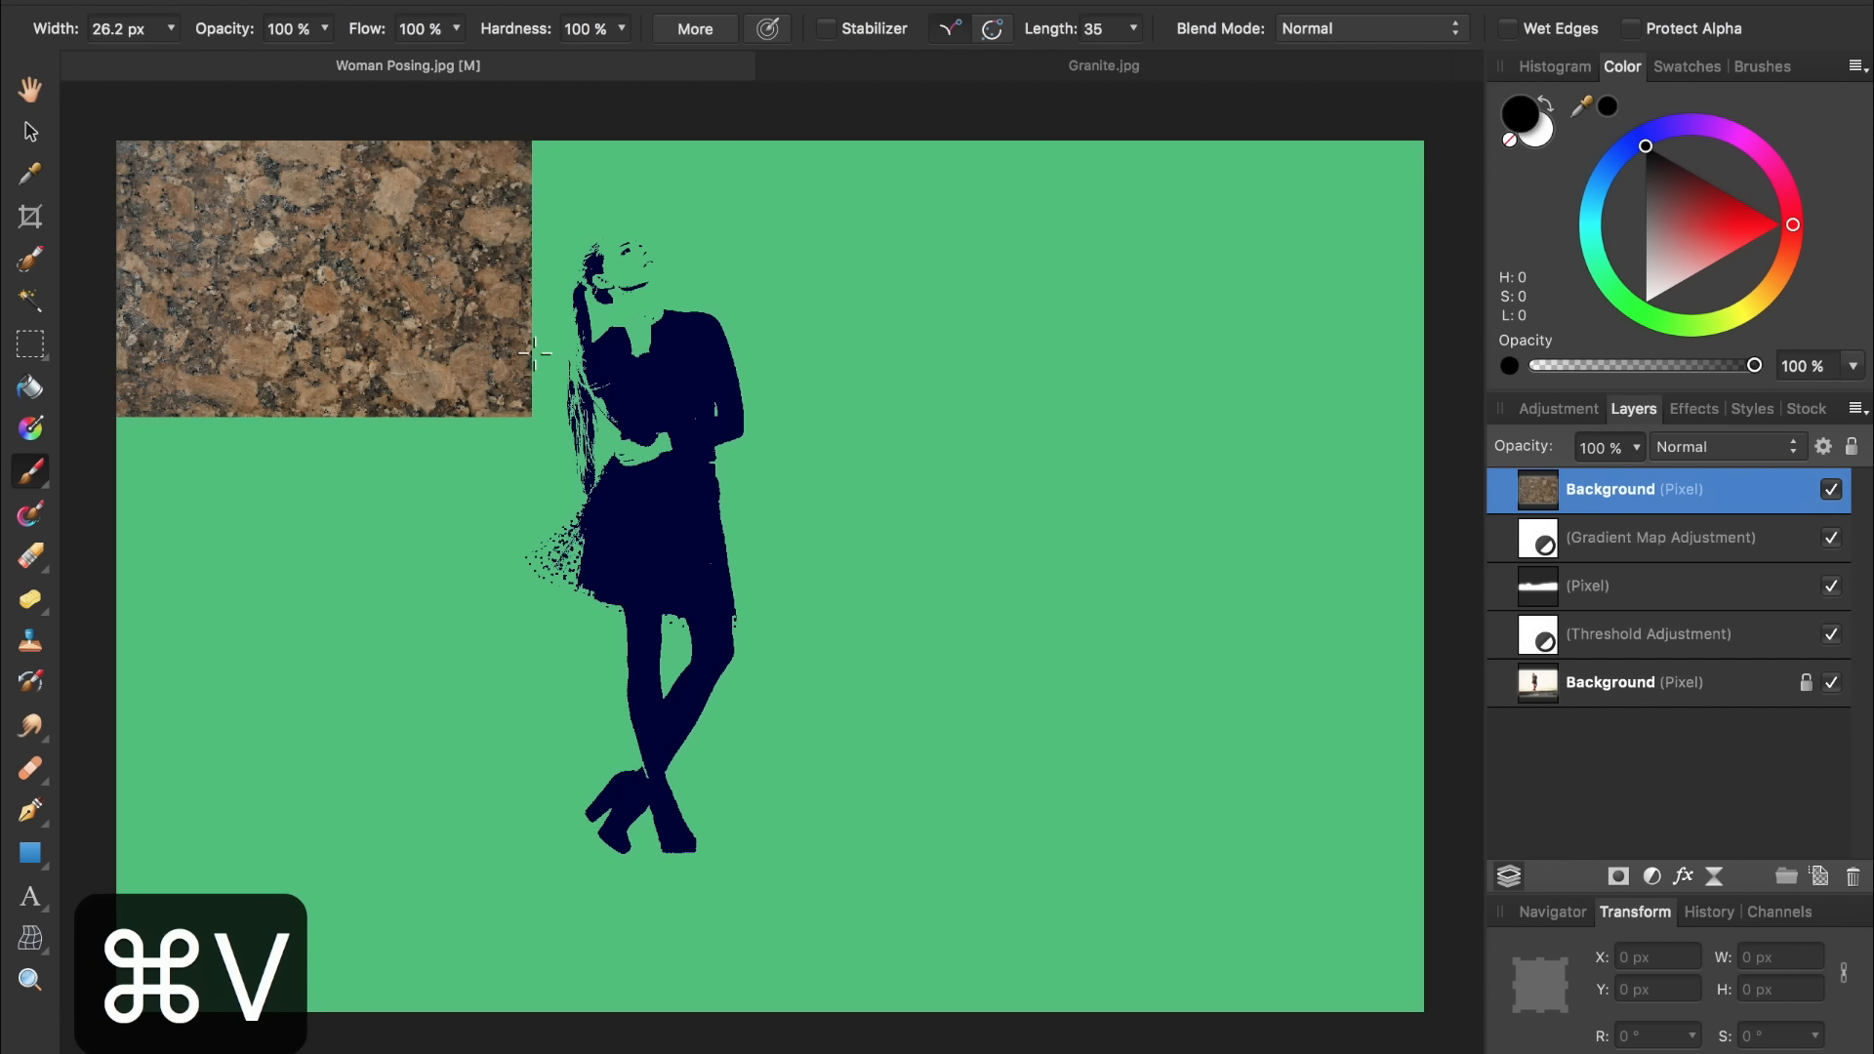
key("v")
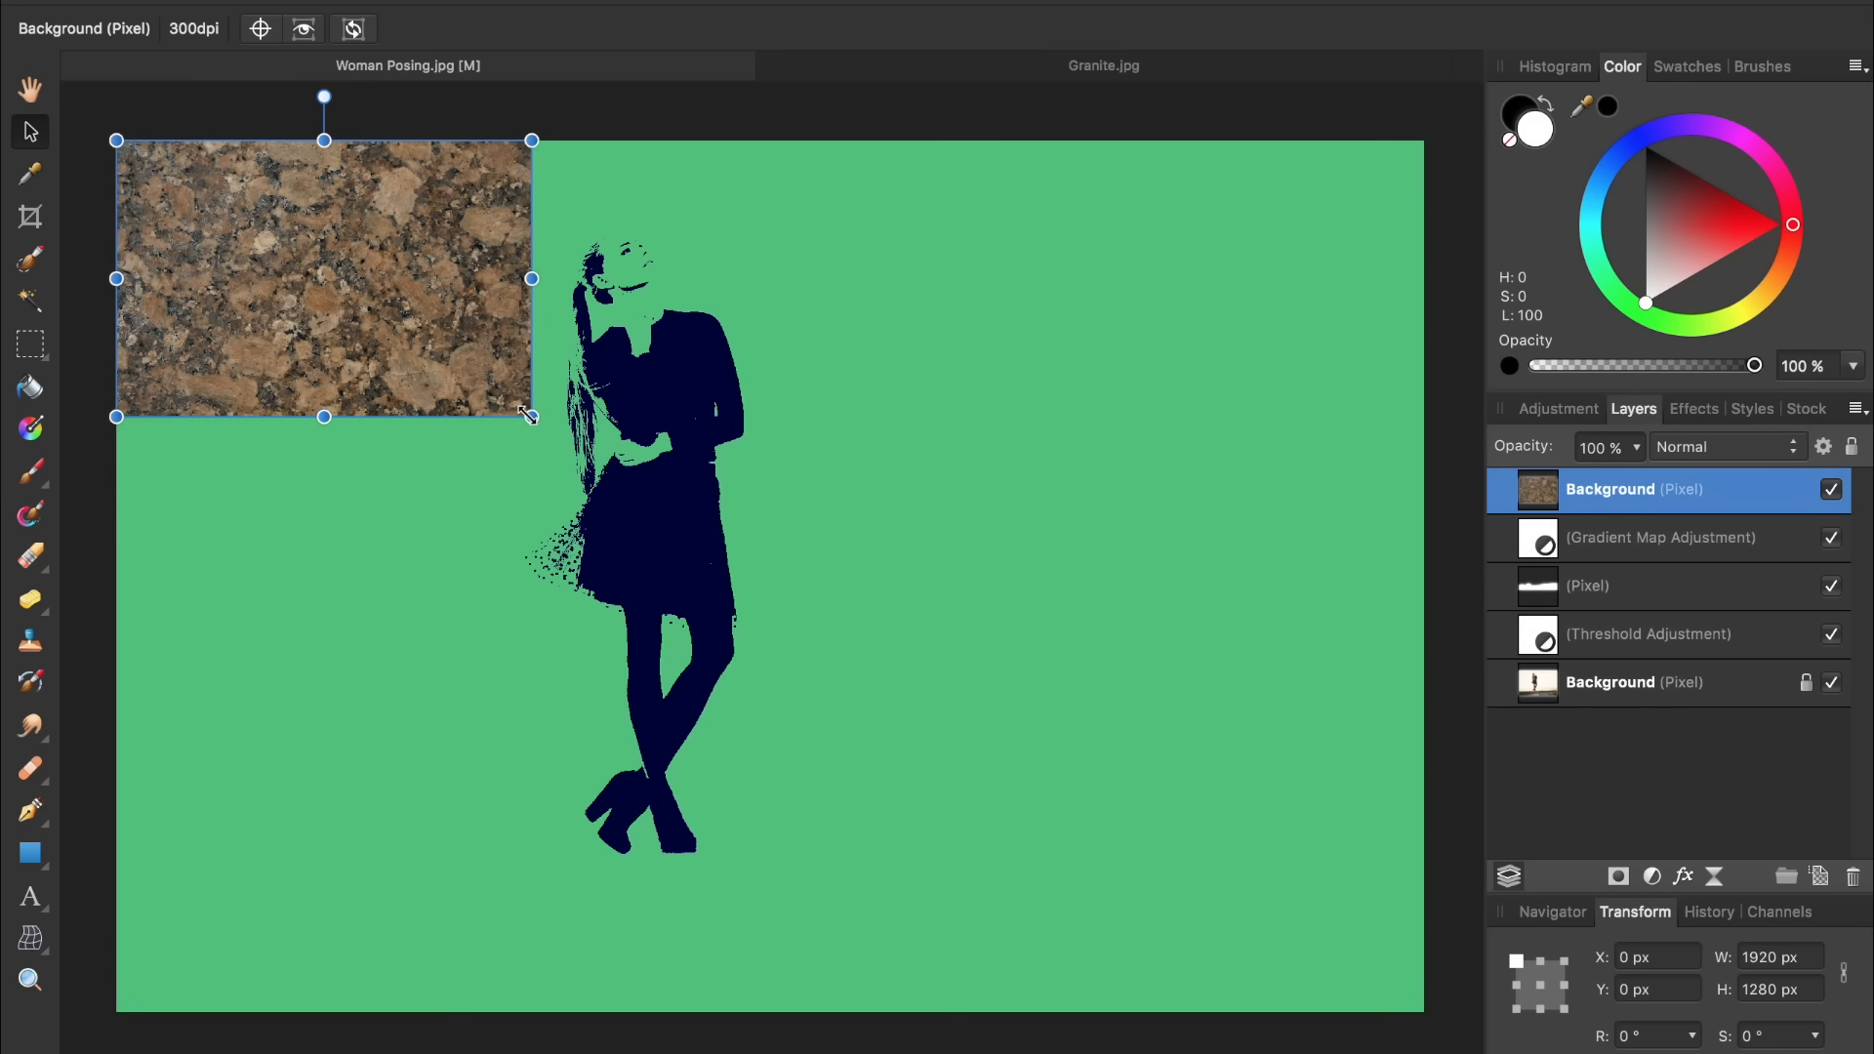
left_click_drag(528, 415, 1447, 983)
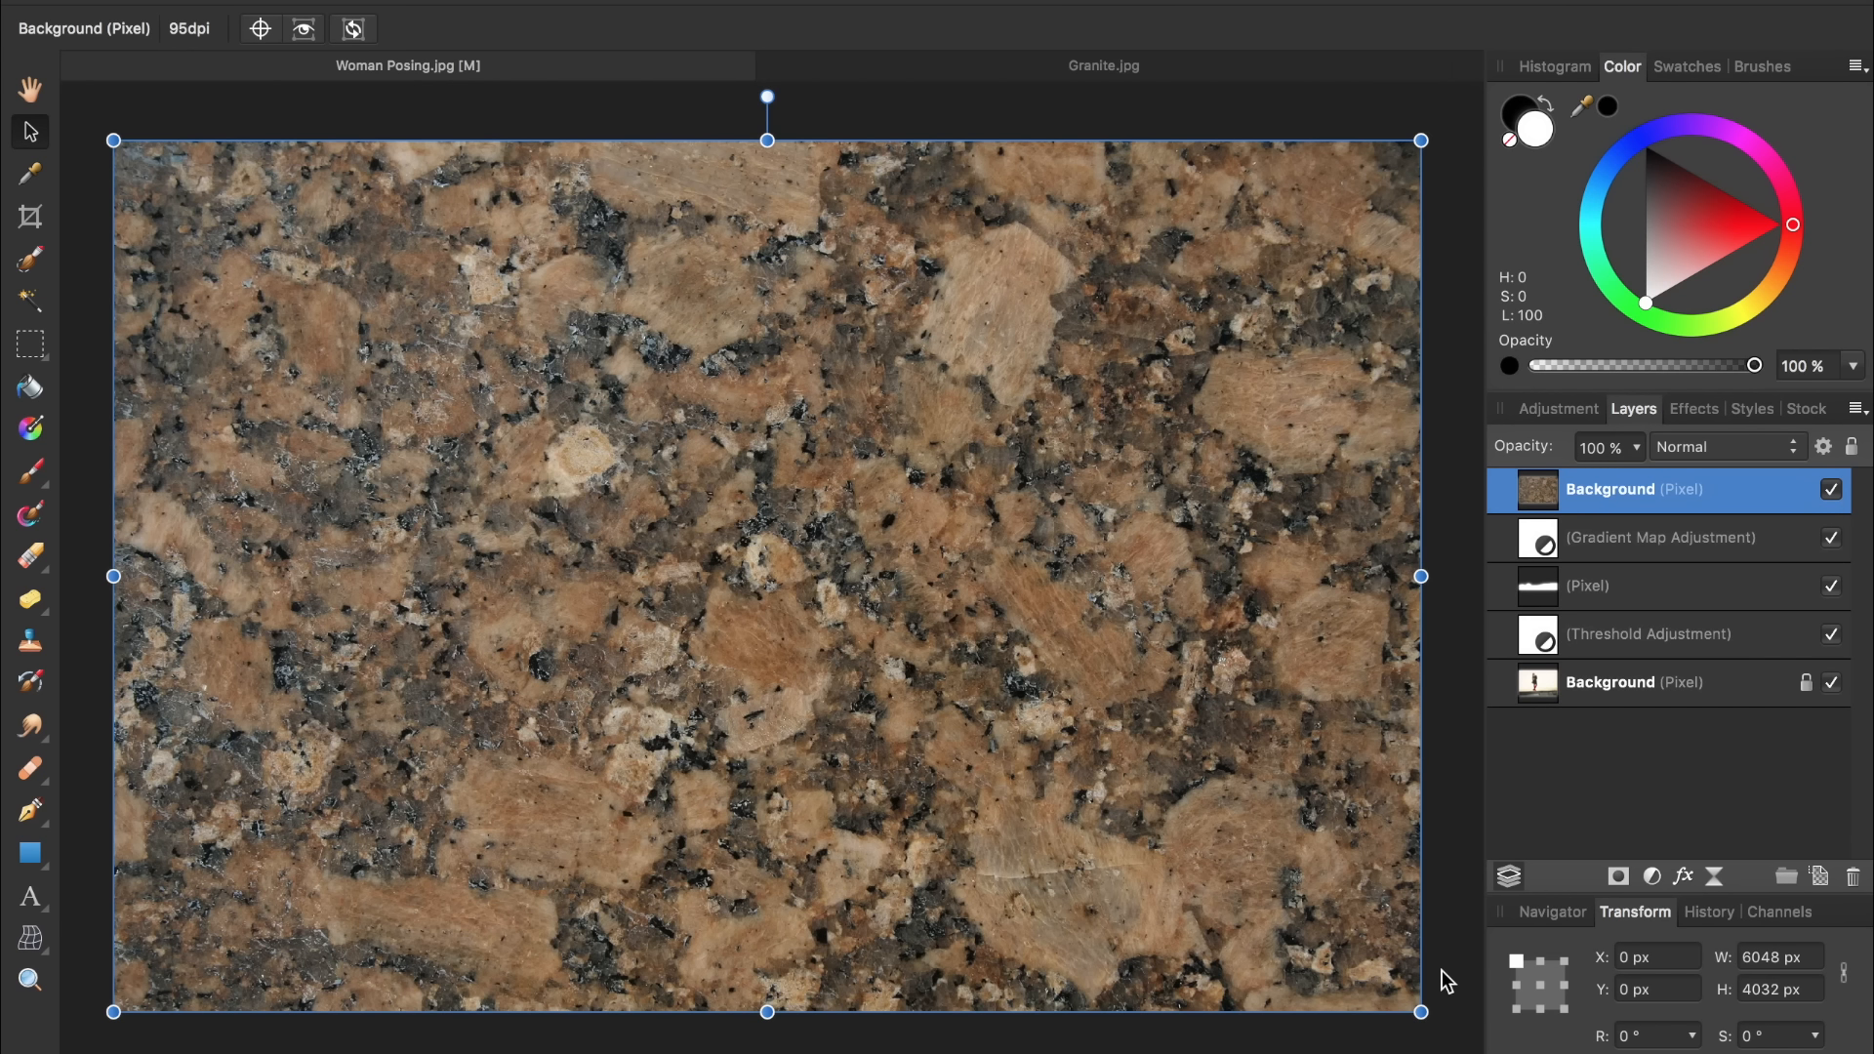
Blend the granite layer in Overlay mode at 22% opacity and compare the image with and without it
left_click(1718, 448)
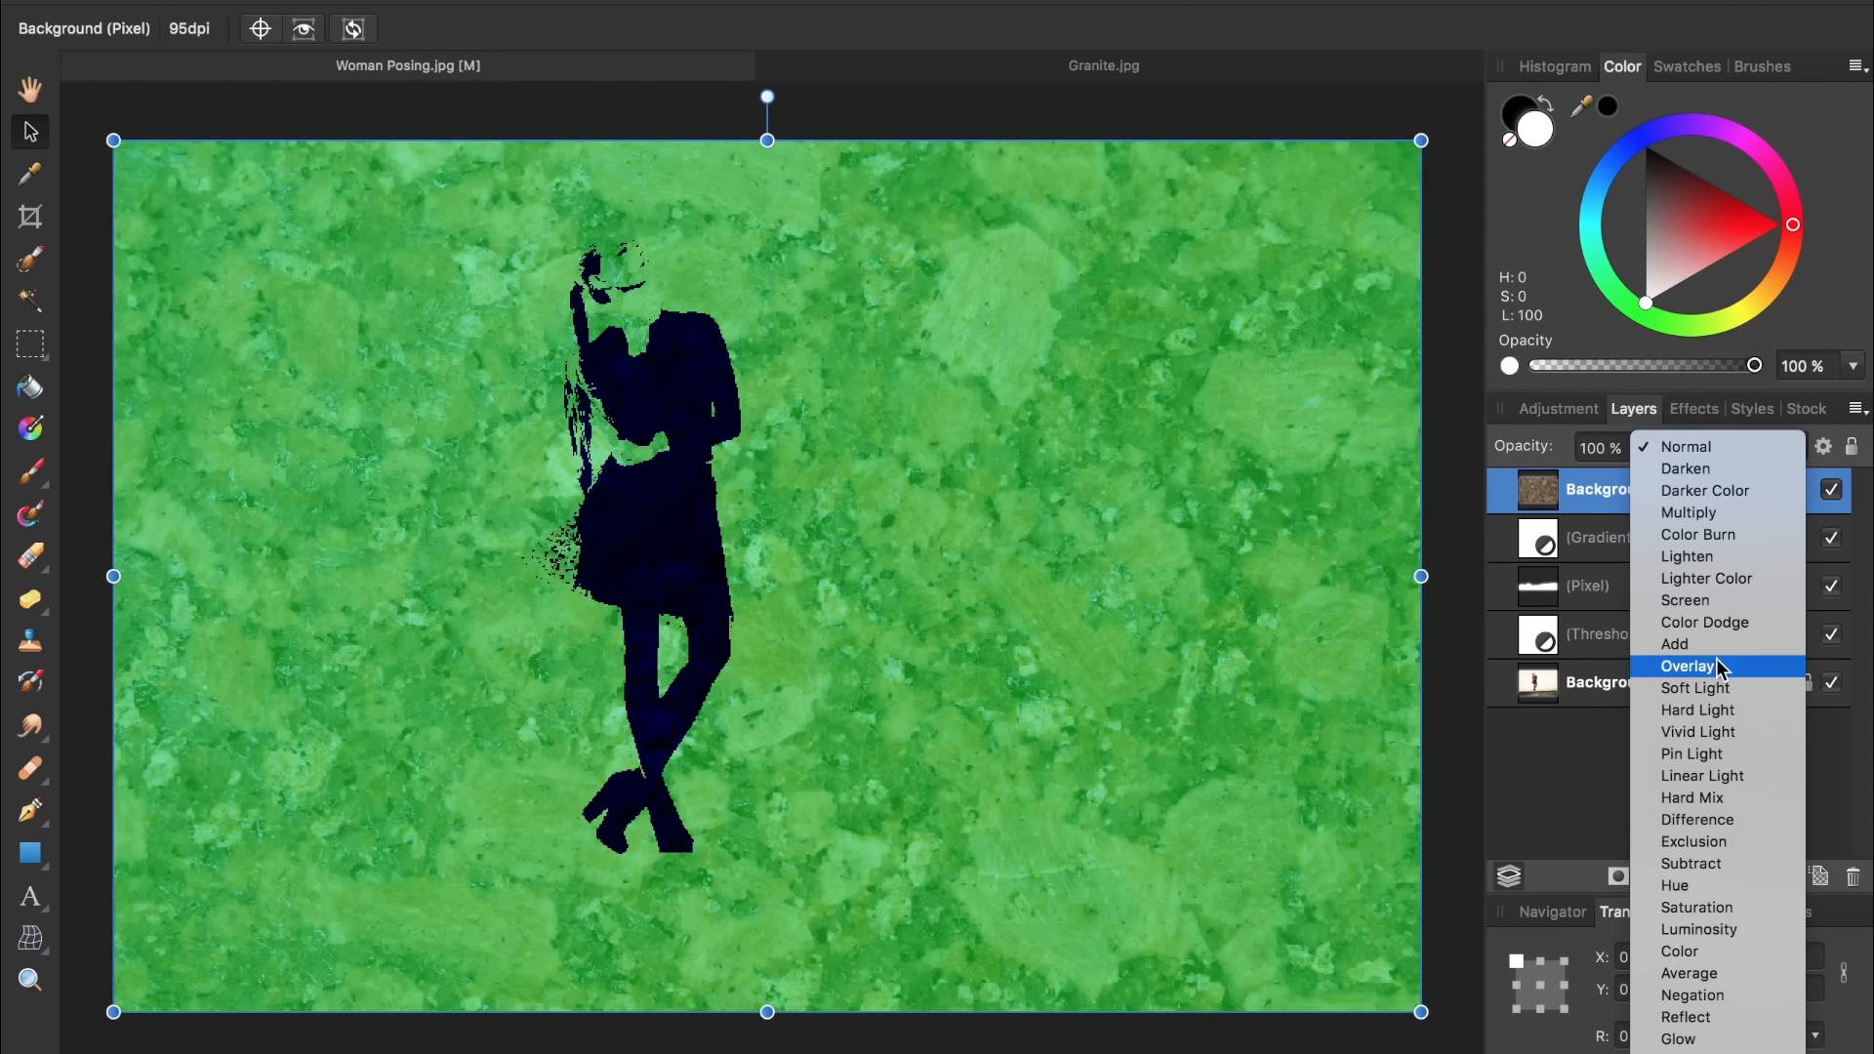
left_click(1715, 663)
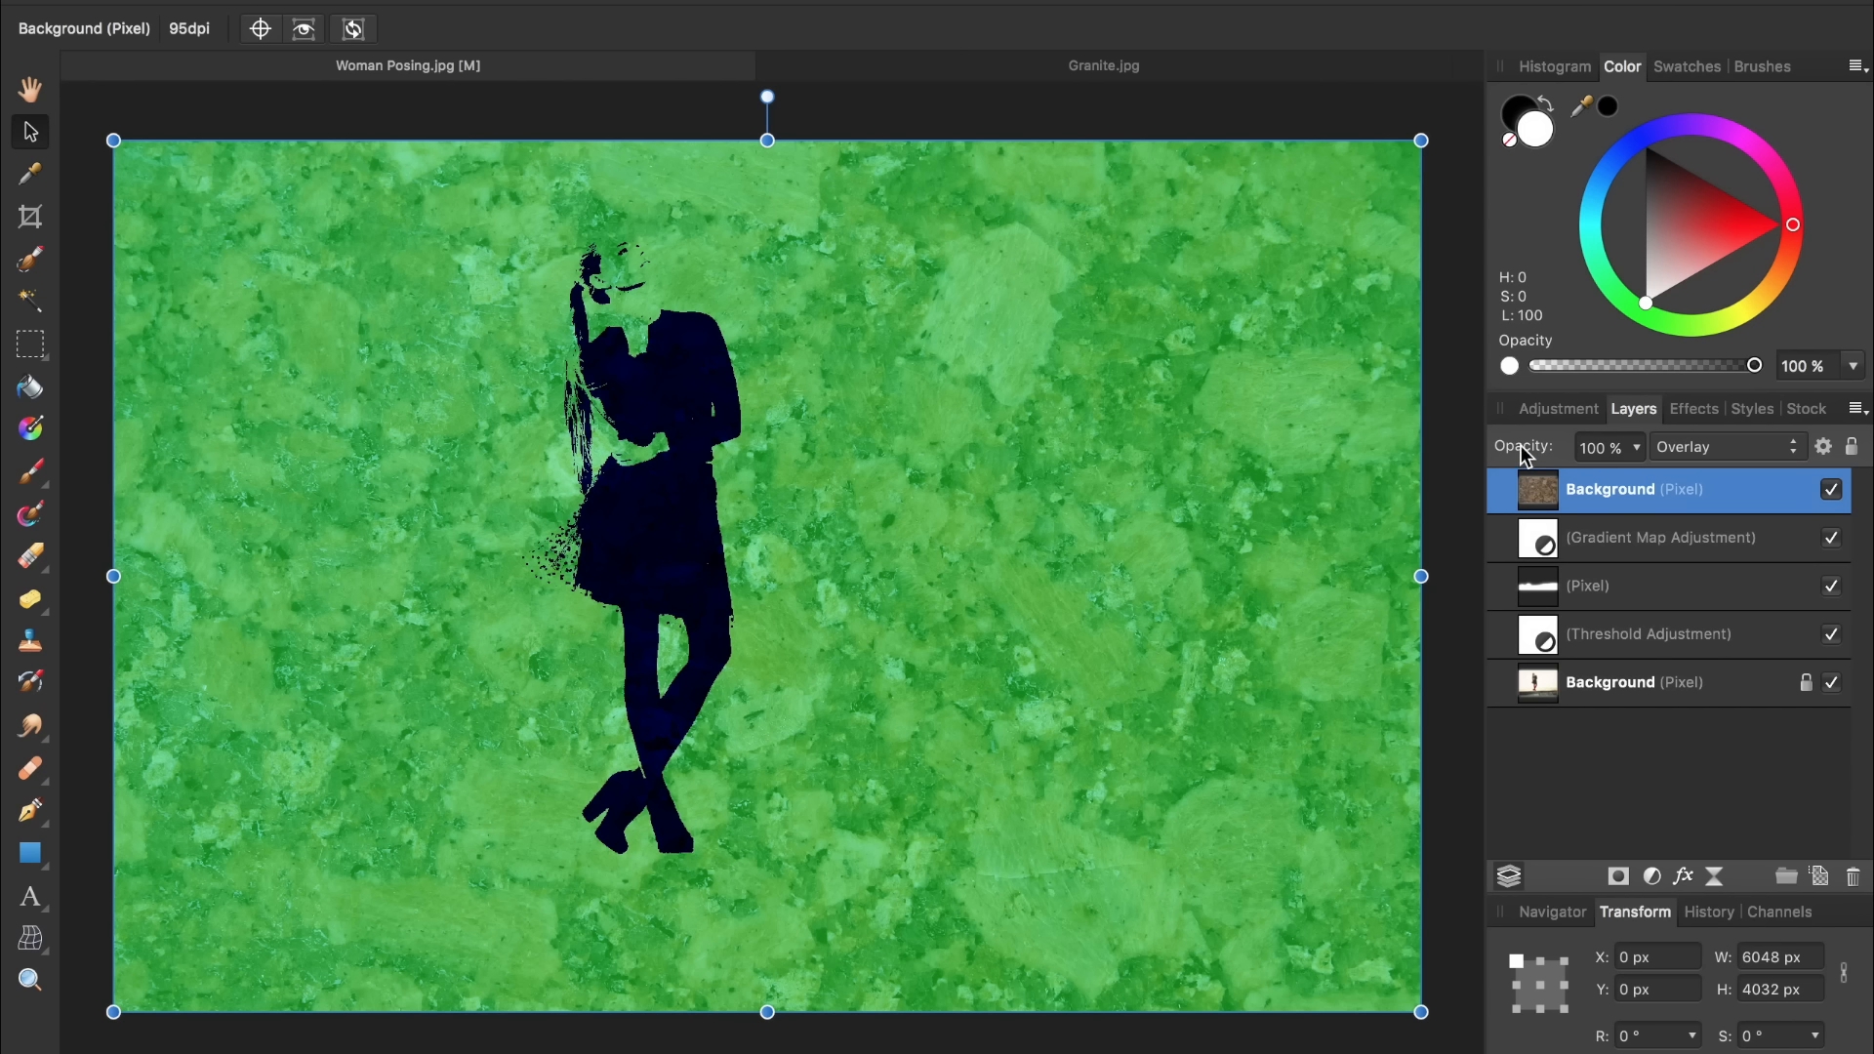
left_click_drag(1520, 450, 1406, 476)
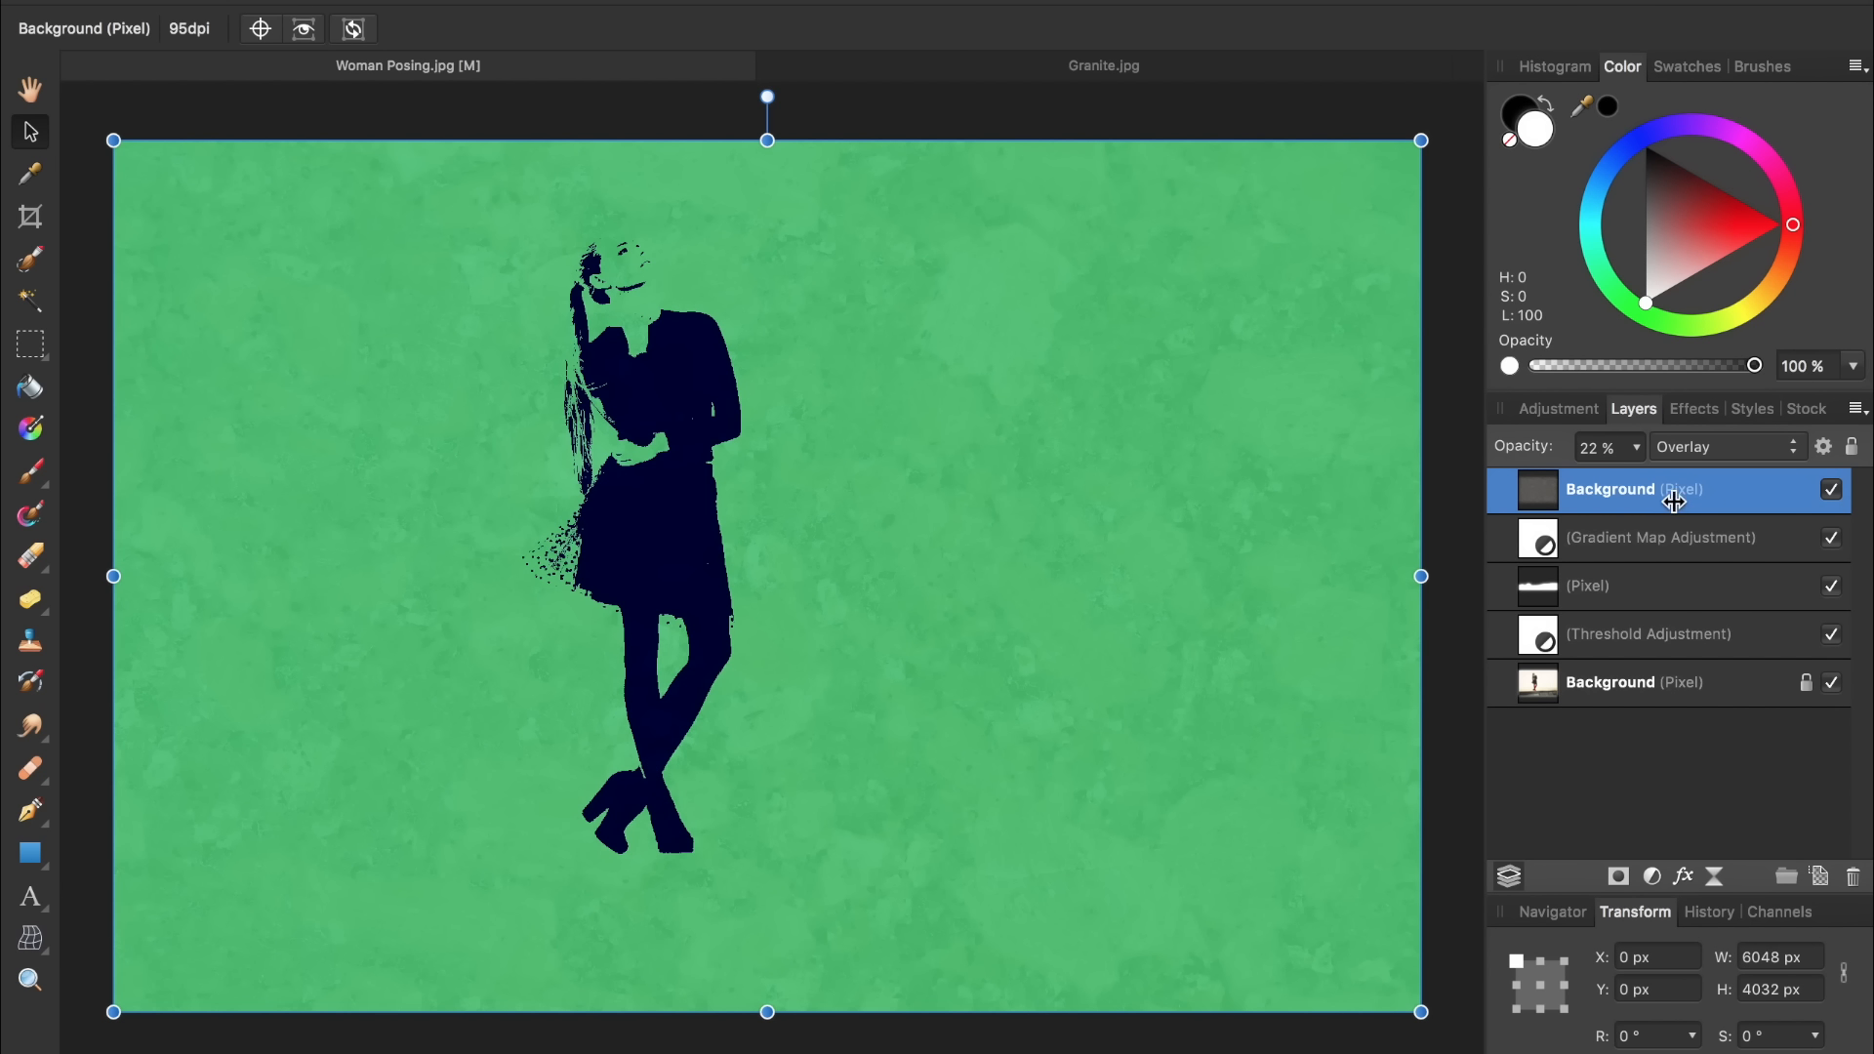
left_click(1829, 496)
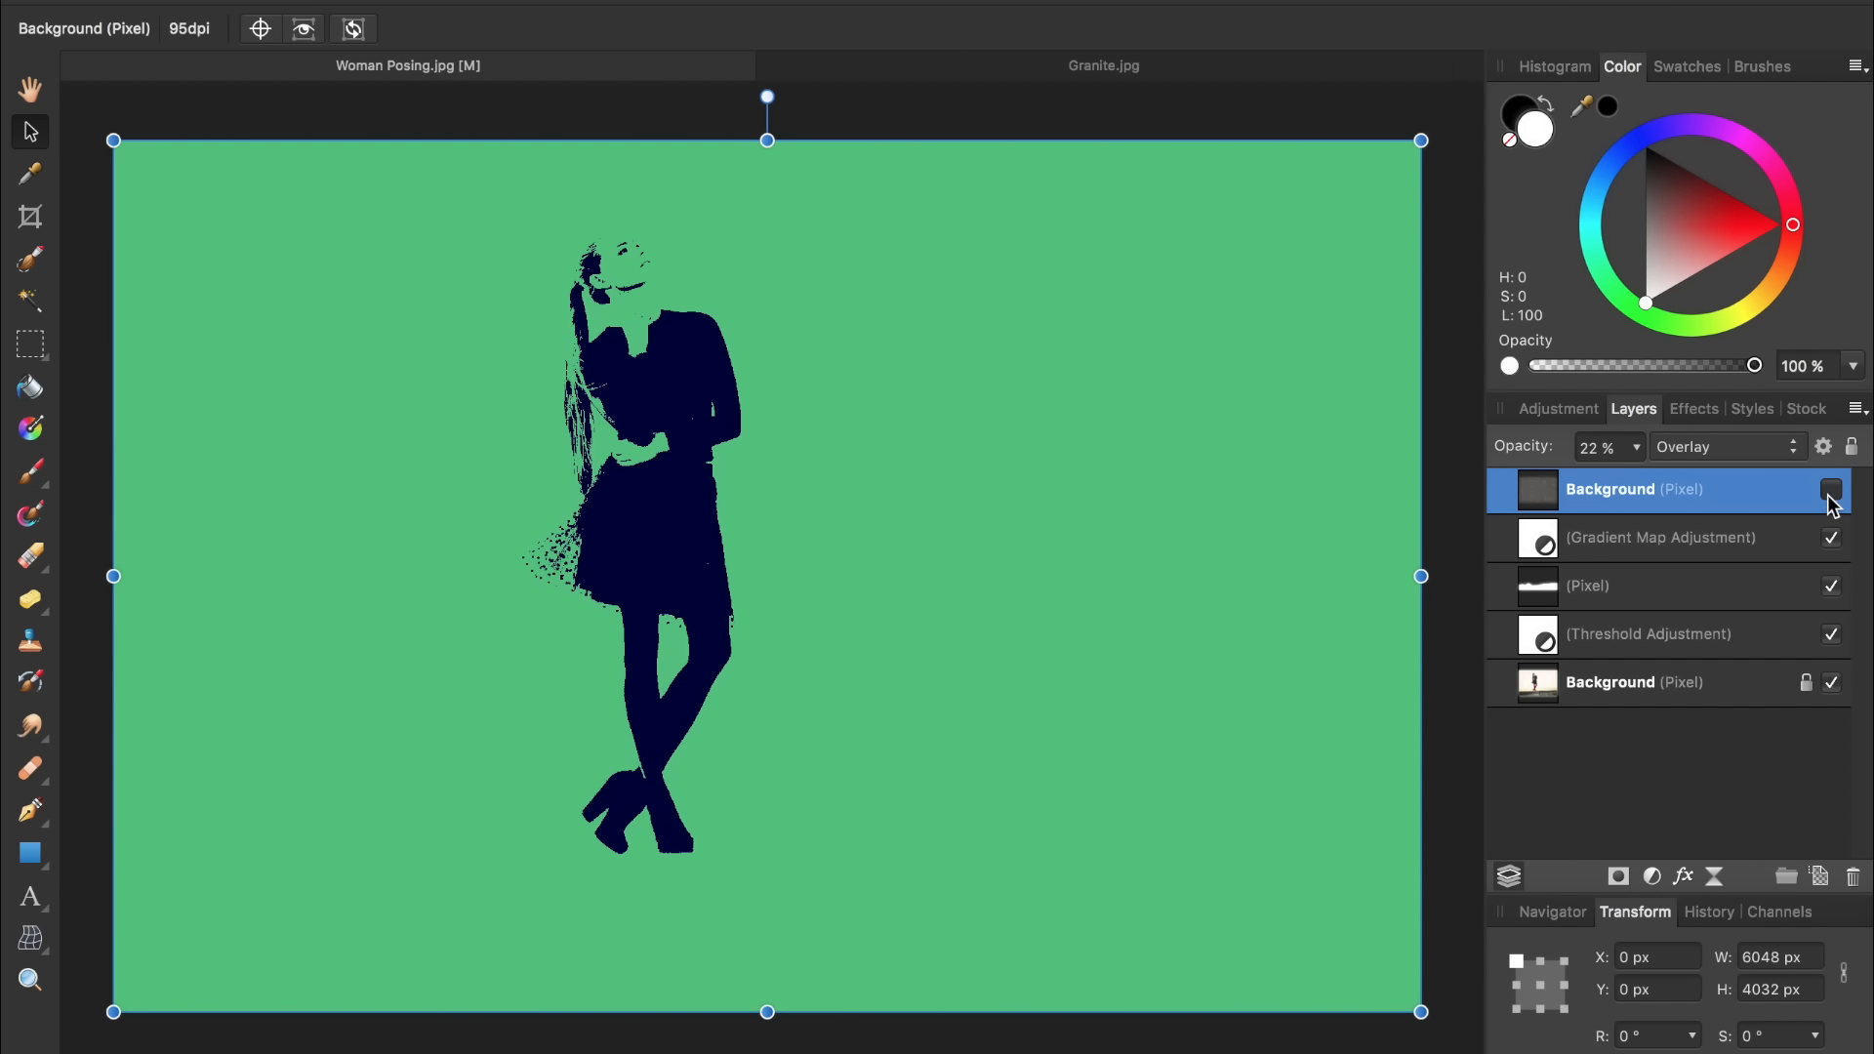
left_click(1829, 495)
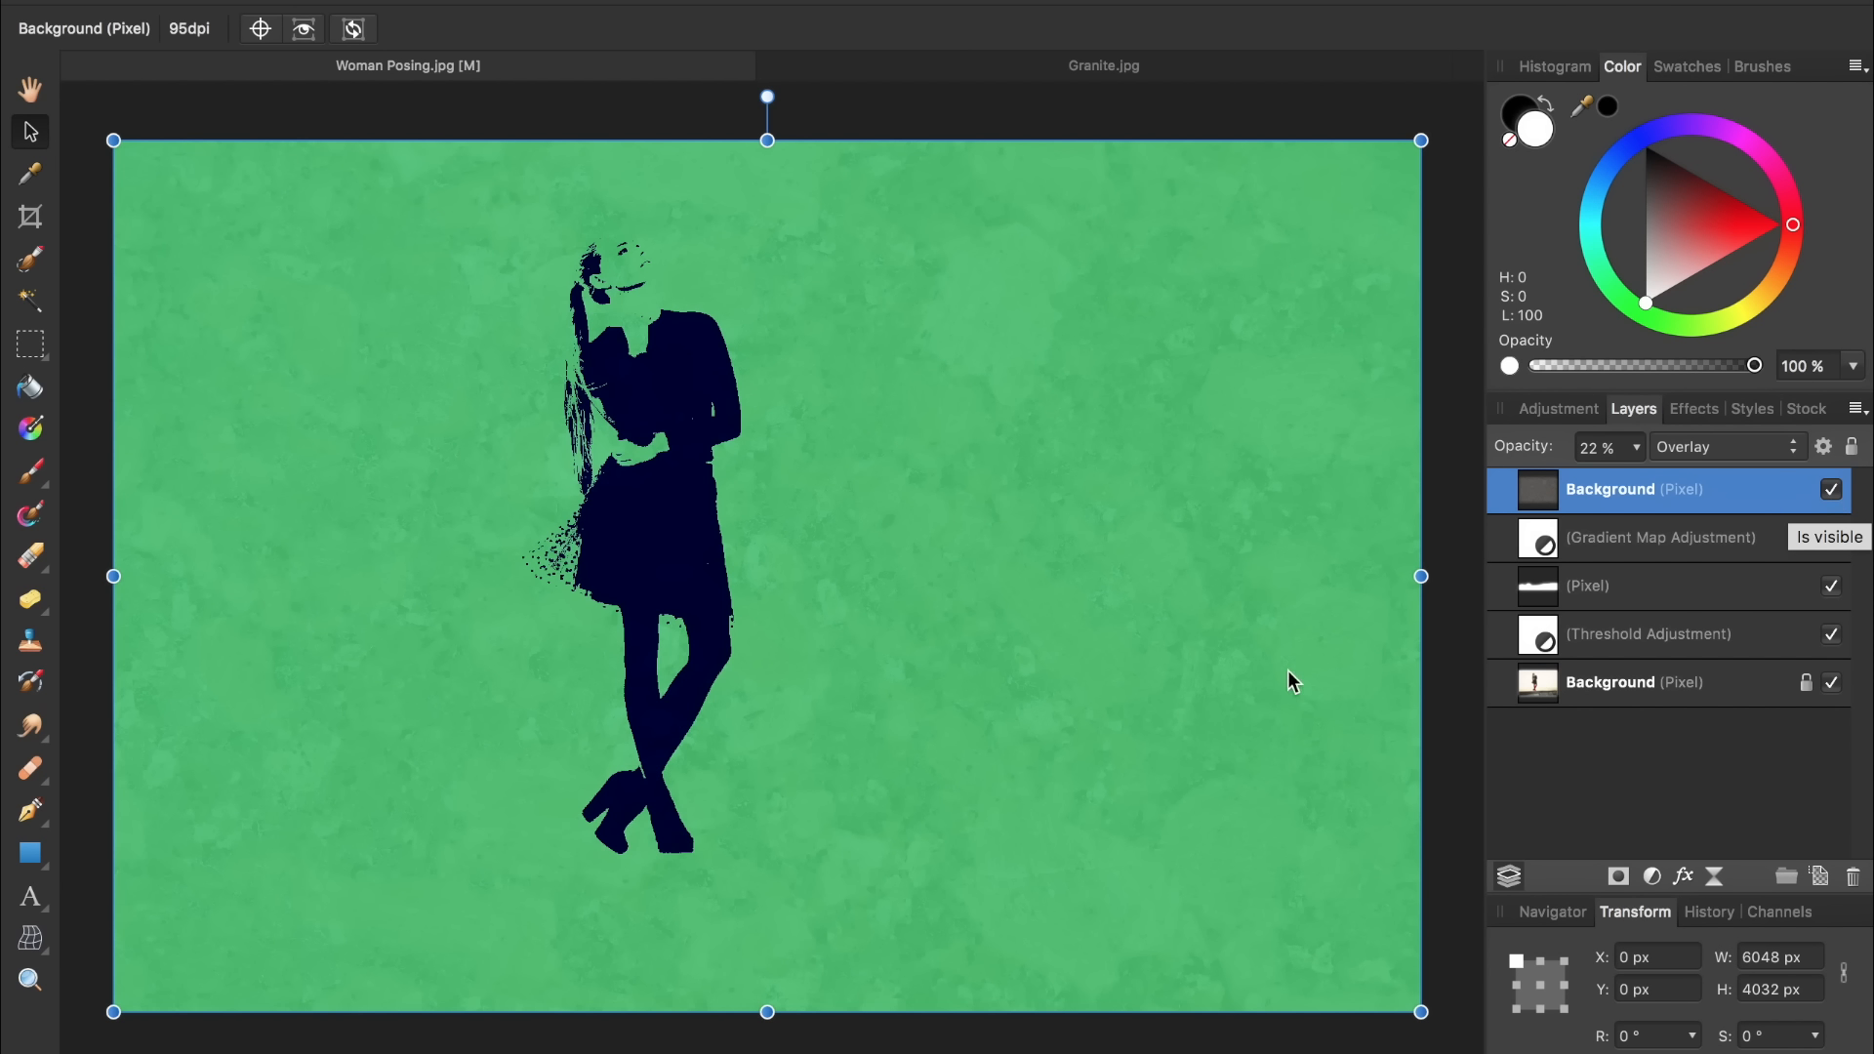
Crop the canvas on all four sides to about 3569 × 3329 px around the woman, leaving more empty space in front of her
key("c")
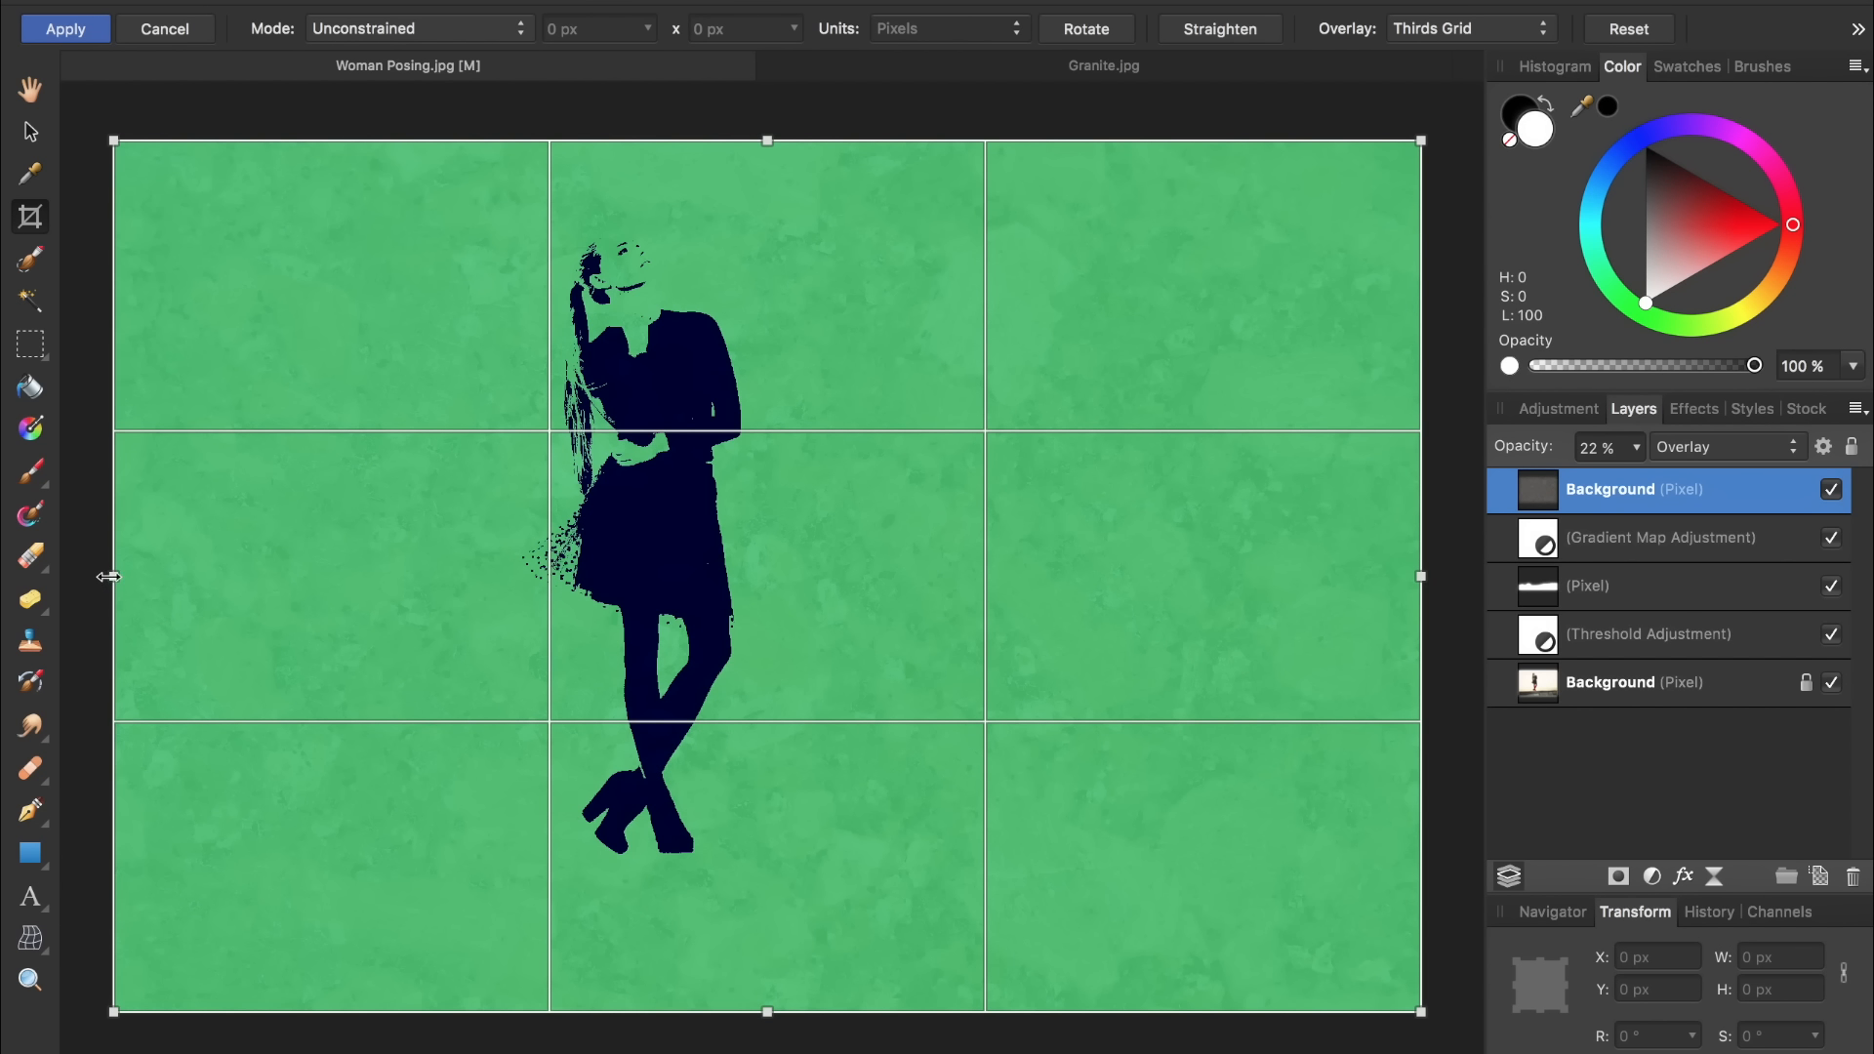
left_click_drag(114, 576, 373, 576)
left_click_drag(1420, 576, 1144, 576)
left_click_drag(758, 1011, 758, 915)
left_click_drag(758, 141, 760, 200)
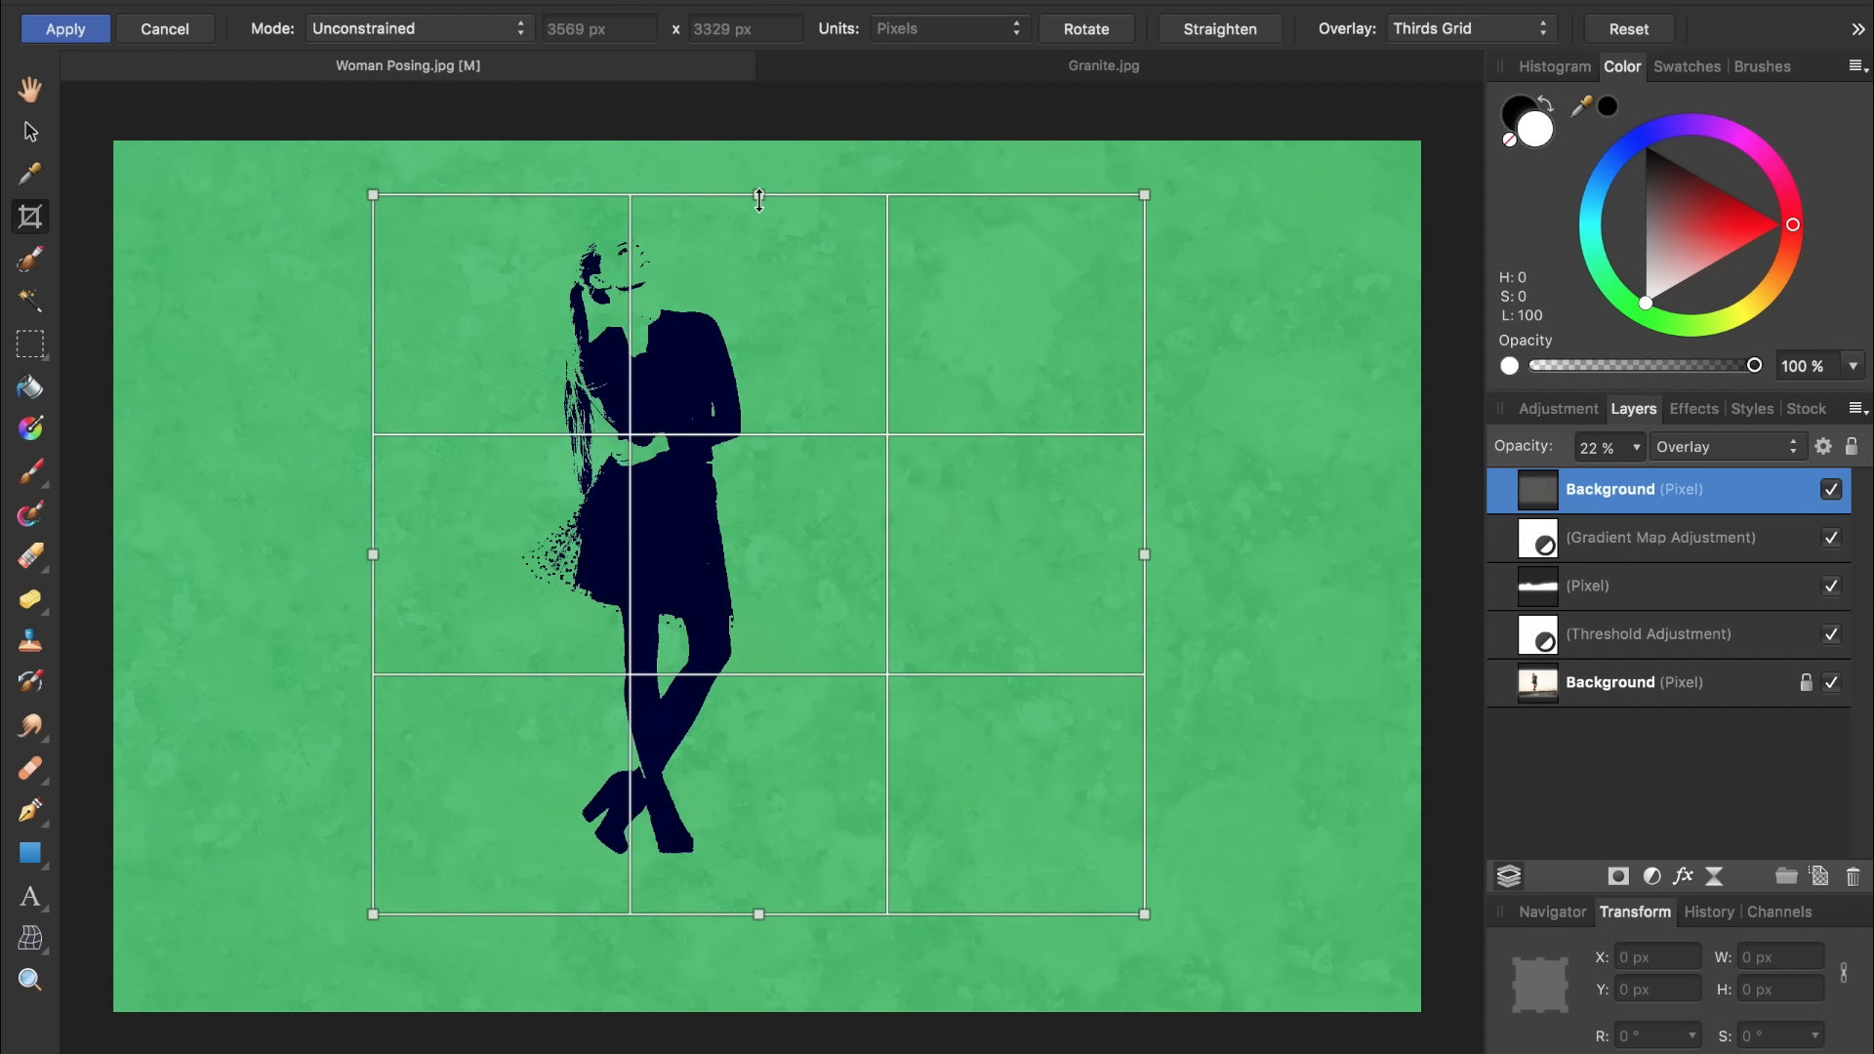
key("Return")
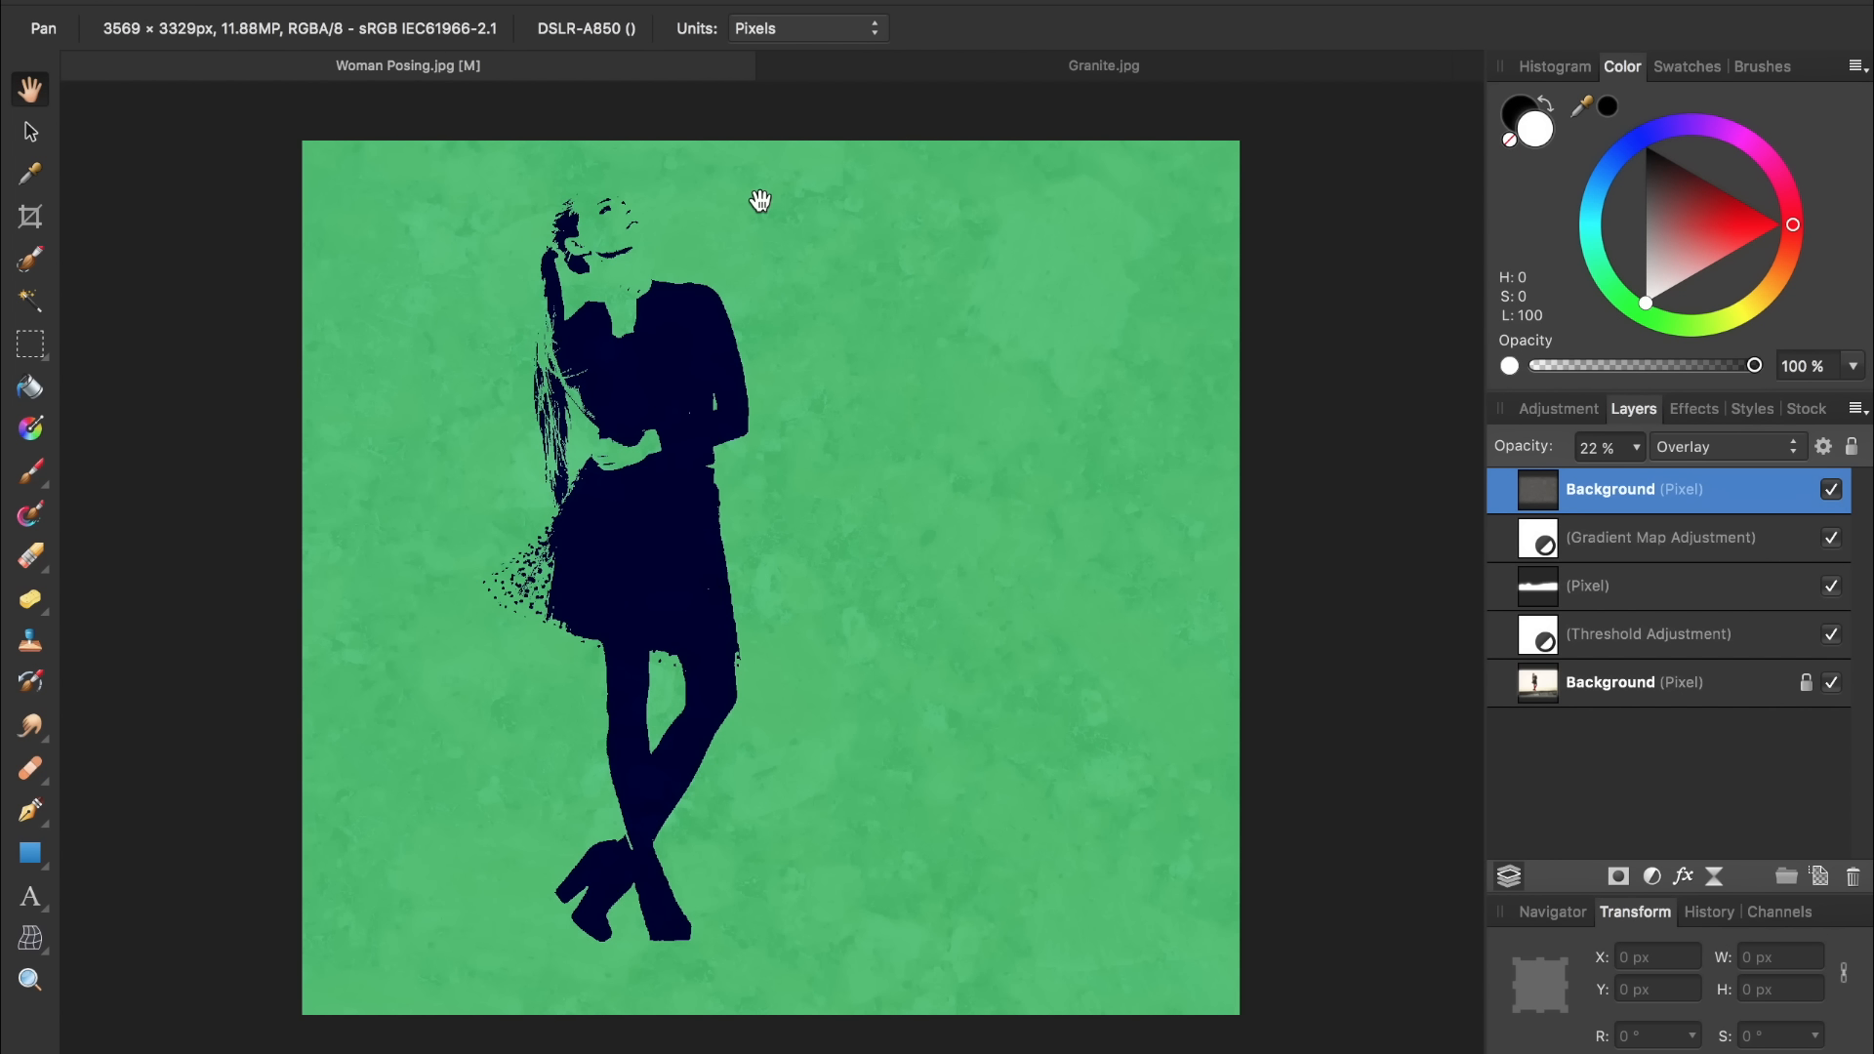